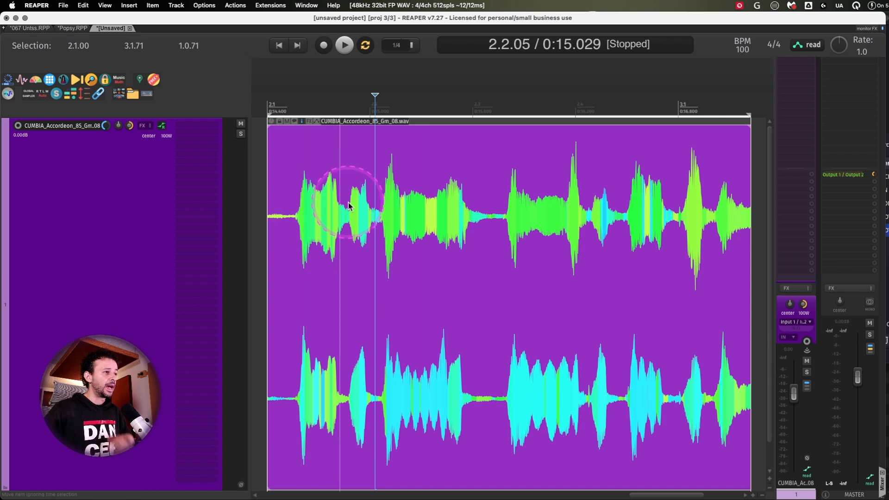
Toggle the accordion item's lock and mute states on and off, and view the item's notes.
{"action": "left_click", "coordinate": [350, 206]}
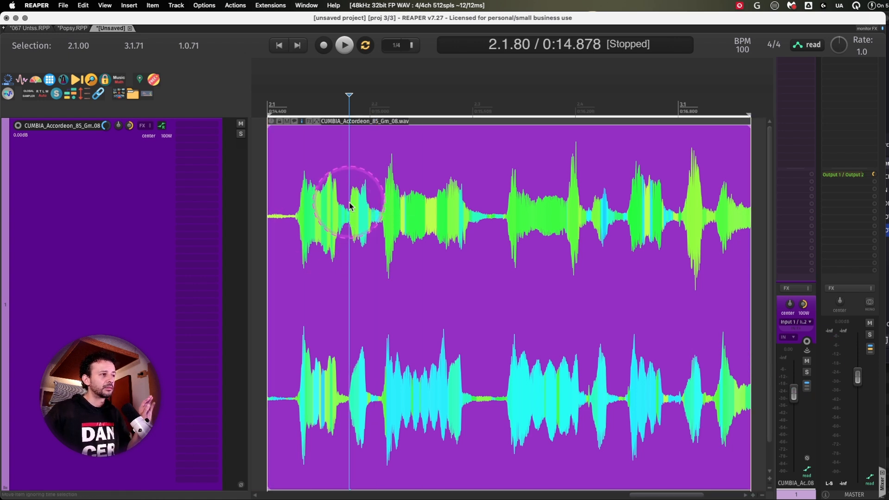
{"action": "left_click", "coordinate": [287, 122]}
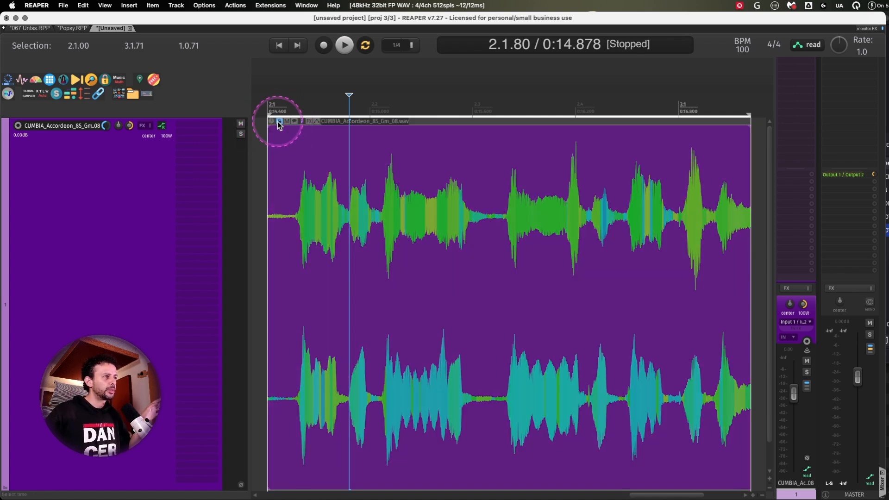
{"action": "left_click", "coordinate": [288, 122]}
{"action": "left_click", "coordinate": [288, 122]}
{"action": "left_click", "coordinate": [287, 122]}
{"action": "left_click", "coordinate": [295, 122]}
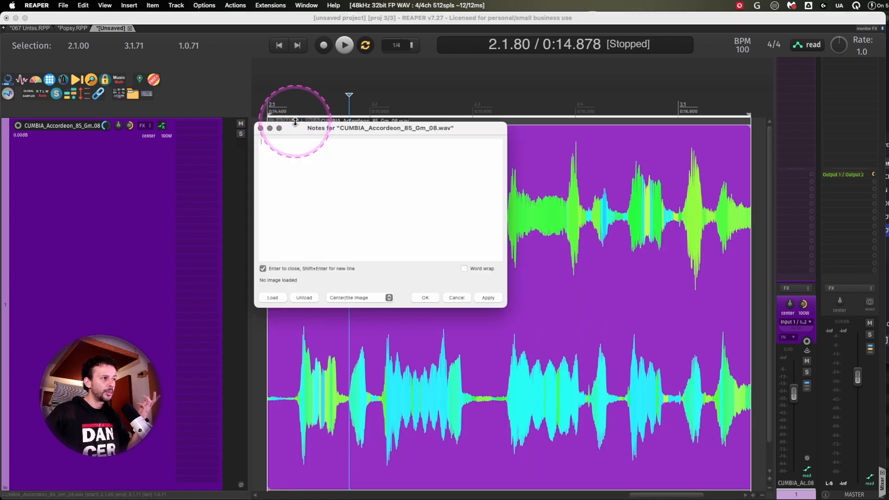
{"action": "left_click", "coordinate": [261, 129]}
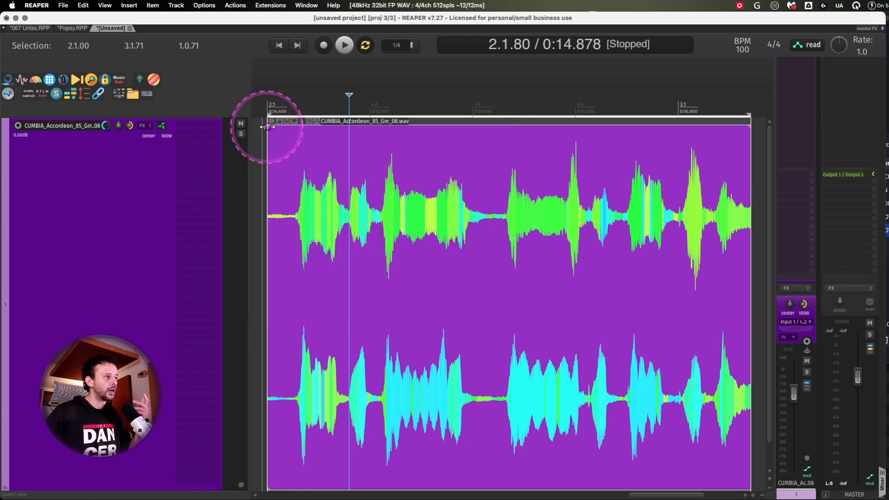
View the accordion item's FX browser and its list of take envelopes, closing each window.
{"action": "left_click", "coordinate": [308, 121]}
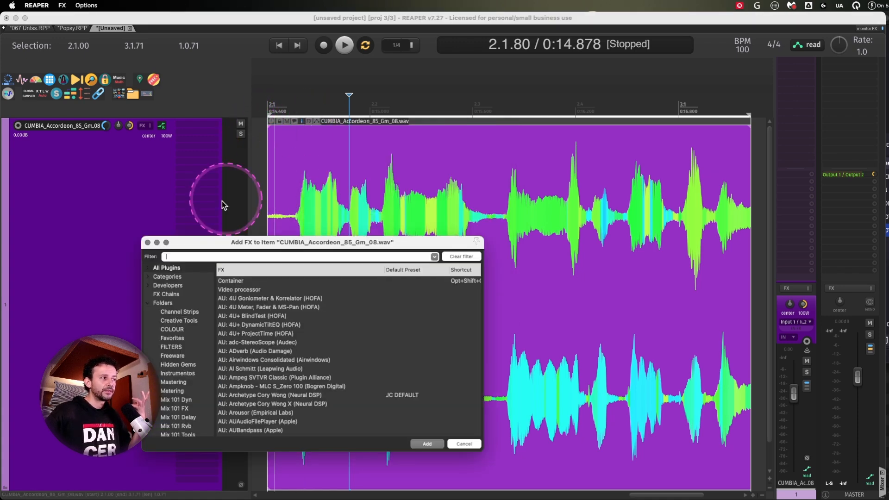
{"action": "left_click", "coordinate": [148, 242]}
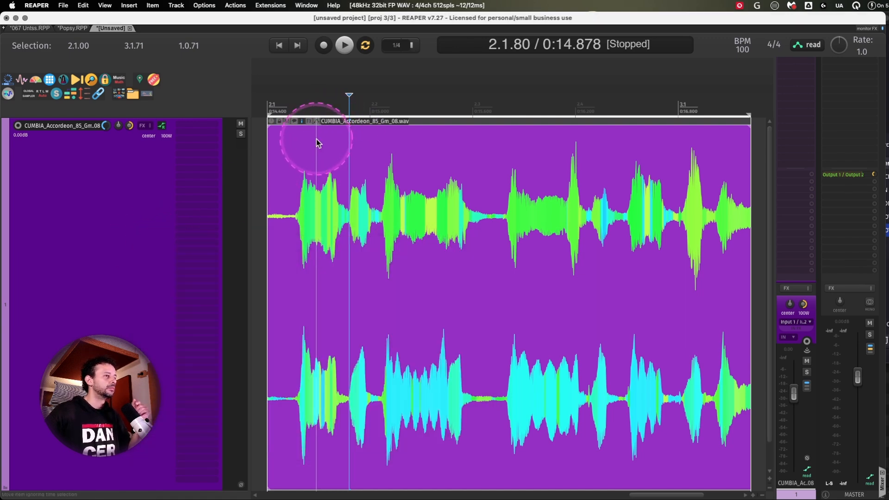
{"action": "left_click", "coordinate": [316, 121]}
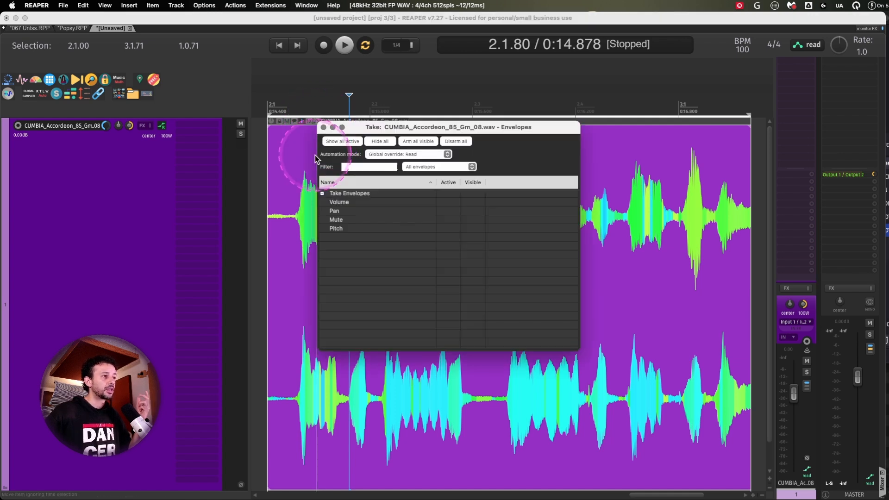
{"action": "left_click", "coordinate": [323, 127]}
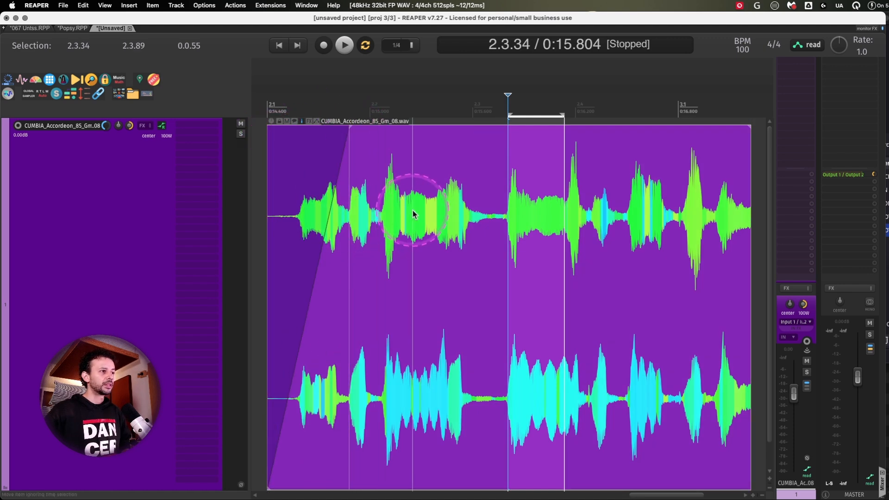
Split the accordion item between beats 2.2 and 2.3 and crossfade the two parts over a time selection from 2.2.24 to 2.2.90.
{"action": "key", "text": "s"}
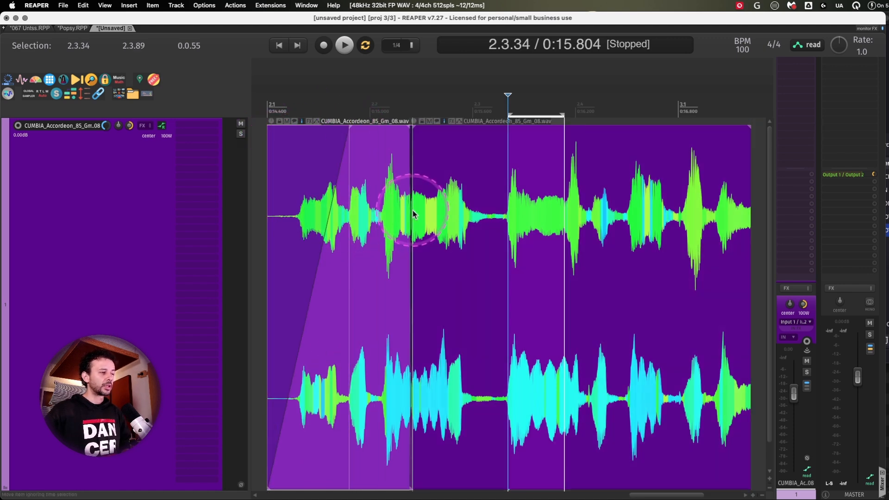
{"action": "left_click", "coordinate": [461, 234]}
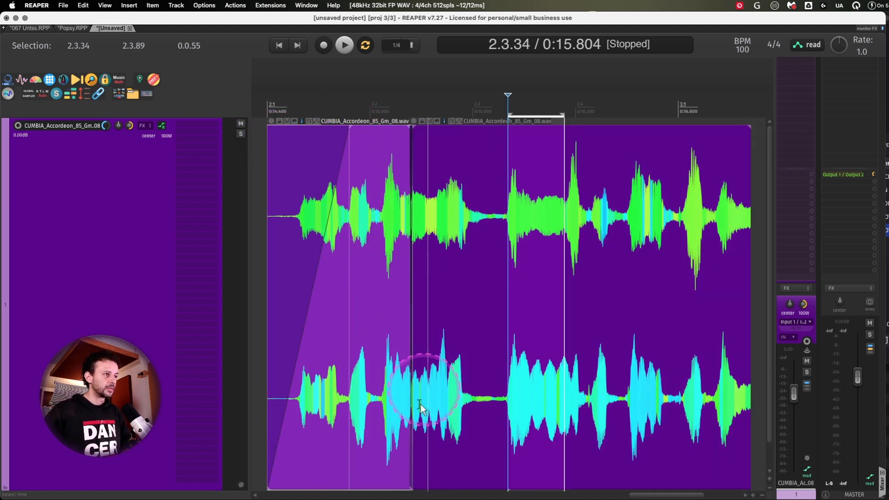
{"action": "left_click_drag", "start_coordinate": [447, 410], "coordinate": [394, 301]}
{"action": "left_click", "coordinate": [374, 280]}
{"action": "left_click", "coordinate": [565, 322], "text": "shift"}
{"action": "key", "text": "x"}
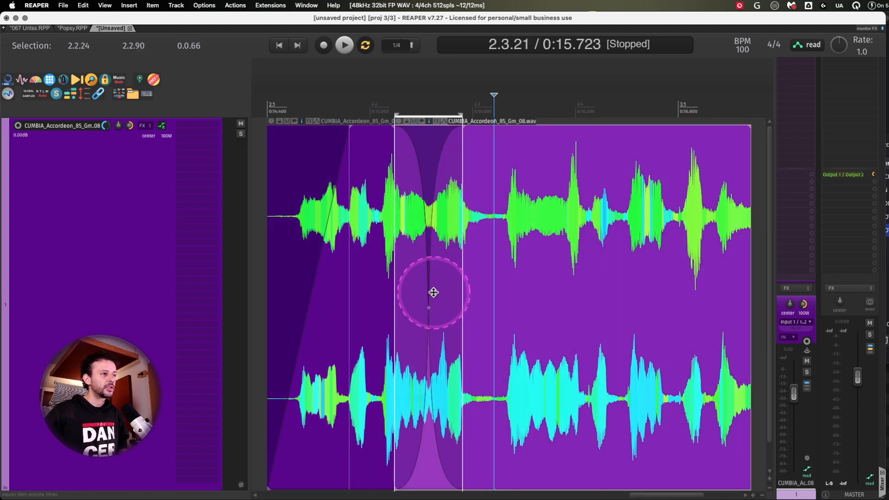
{"action": "double_click", "coordinate": [433, 292]}
{"action": "key", "text": "Escape"}
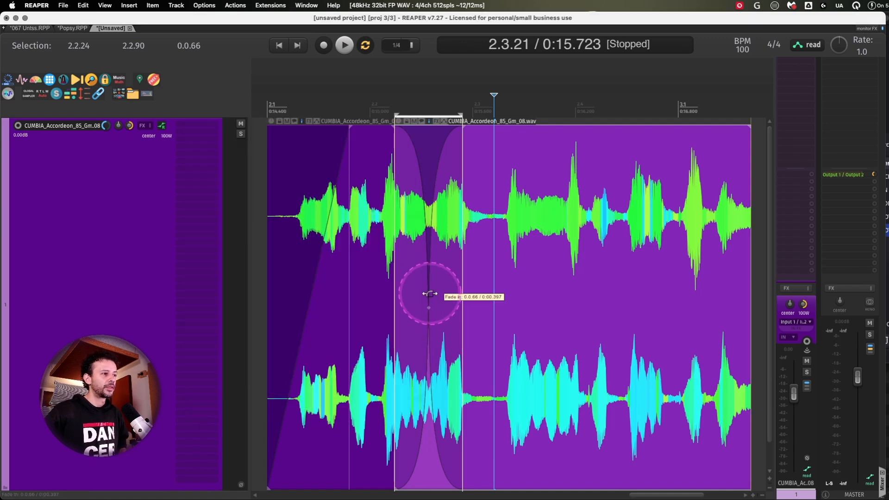
{"action": "double_click", "coordinate": [430, 296]}
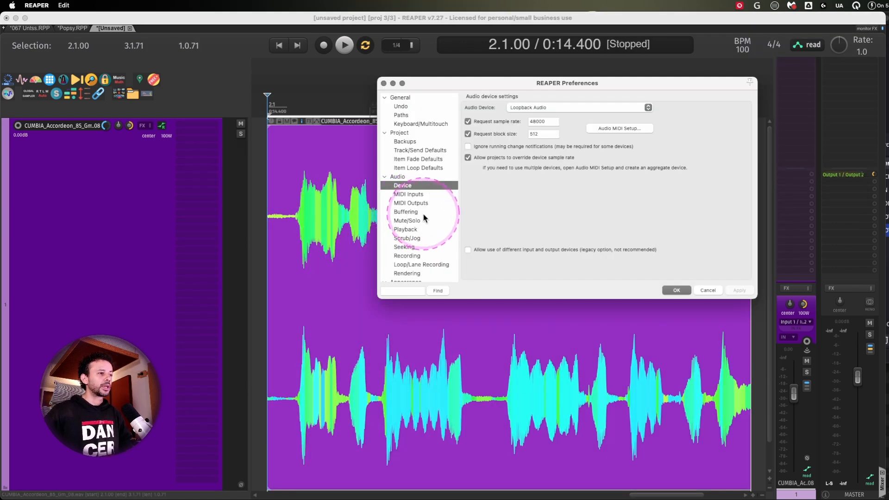
Show the Mouse Modifiers preferences for left click in the Media item context.
{"action": "scroll", "coordinate": [423, 213], "scroll_direction": "down", "scroll_amount": 5}
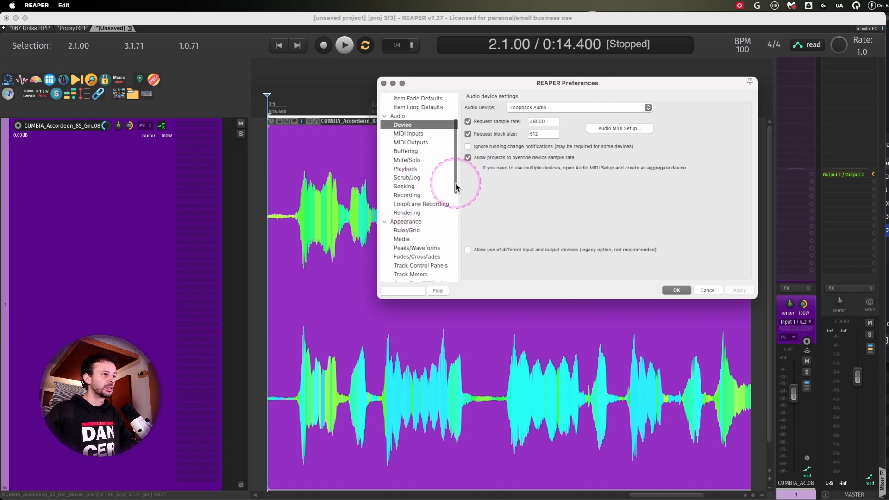
{"action": "left_click_drag", "start_coordinate": [456, 187], "coordinate": [462, 234]}
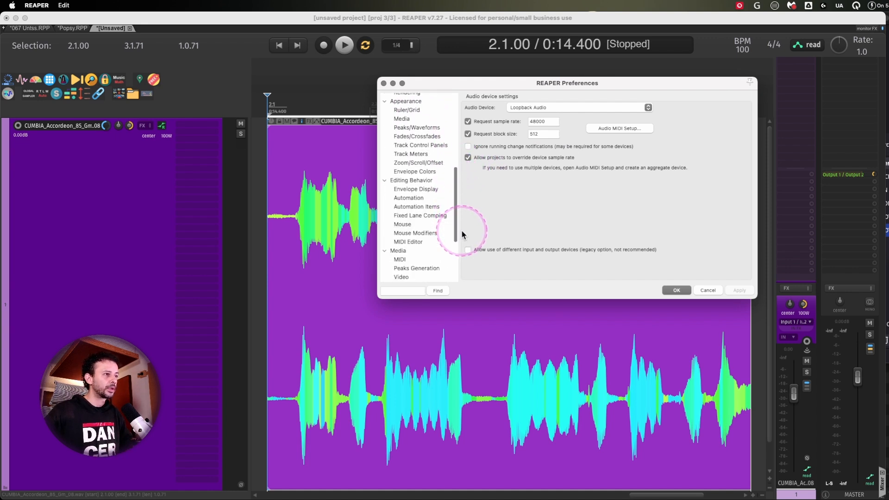
{"action": "left_click", "coordinate": [235, 5]}
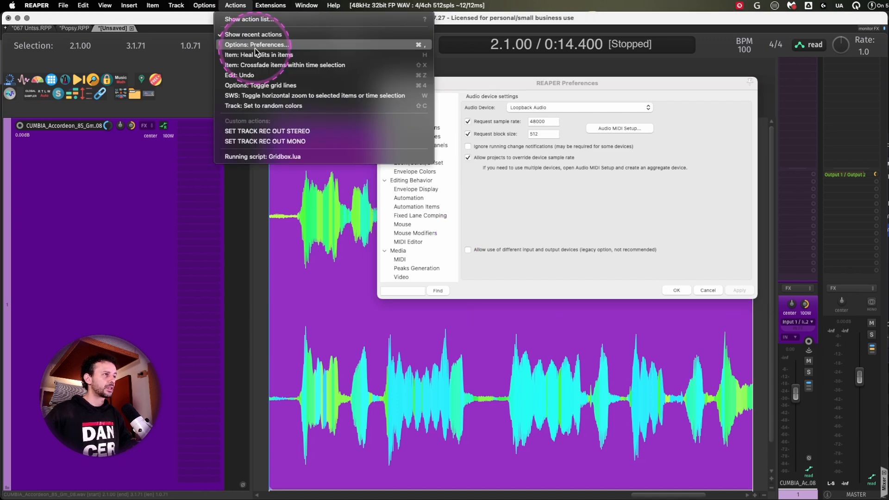
{"action": "left_click", "coordinate": [254, 45]}
{"action": "left_click", "coordinate": [518, 163]}
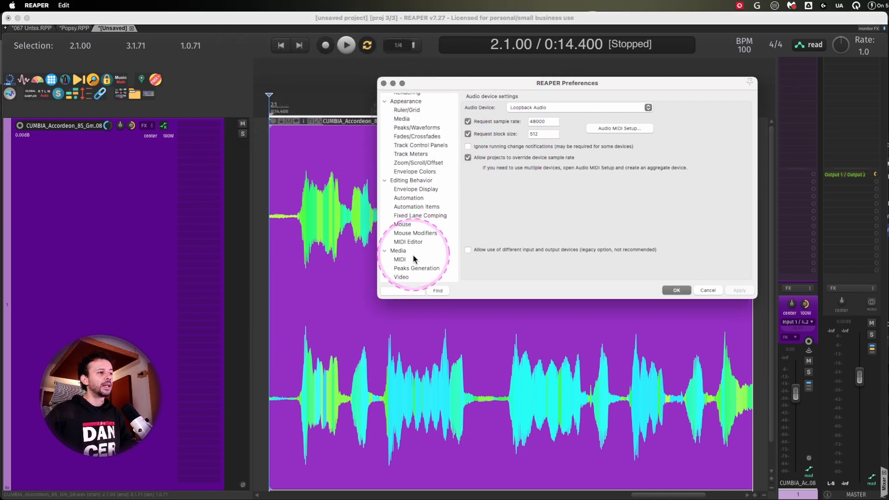
{"action": "left_click", "coordinate": [411, 181]}
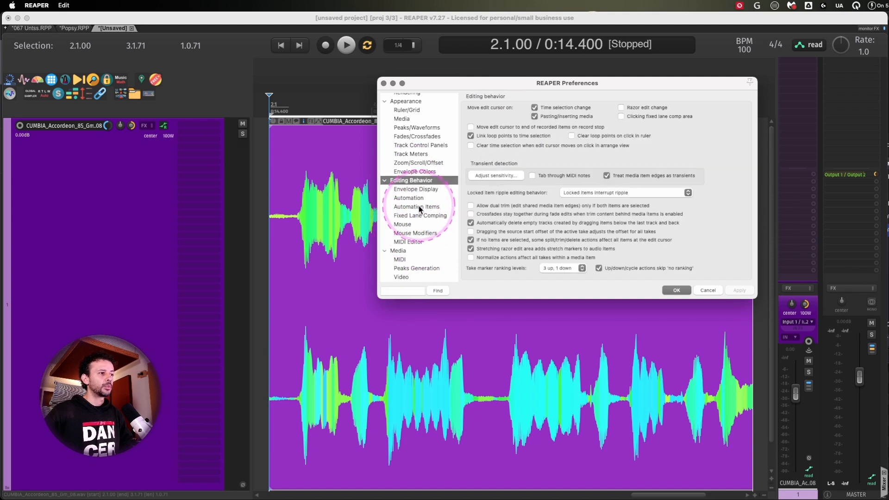
{"action": "left_click", "coordinate": [417, 234]}
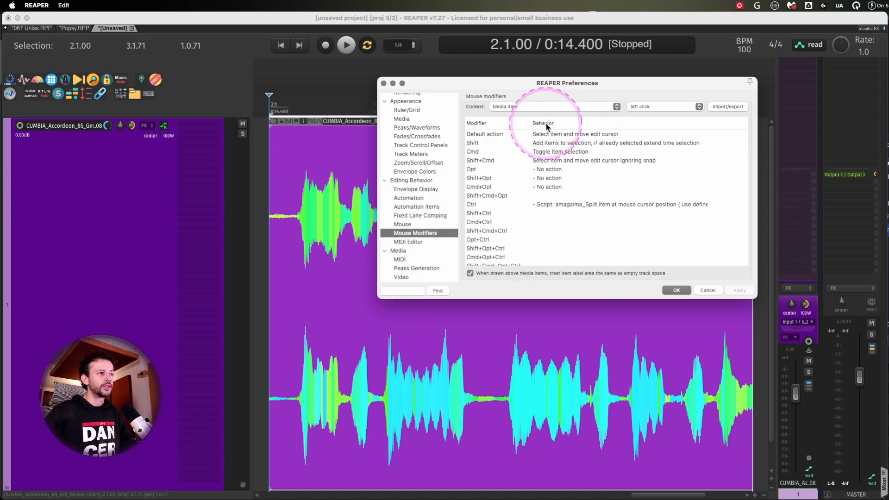
{"action": "left_click", "coordinate": [547, 108]}
{"action": "scroll", "coordinate": [538, 186], "scroll_direction": "up", "scroll_amount": 5}
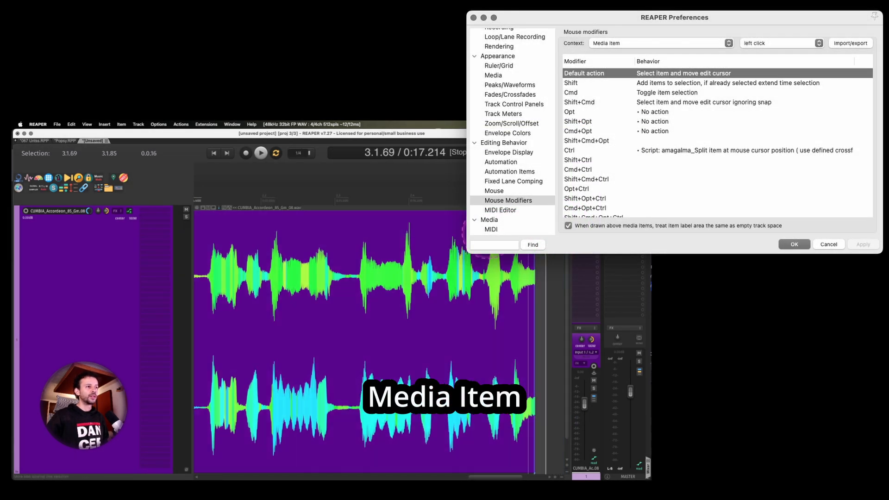
Copy the accordion item to just before measure 4 and select both the original and the copy.
{"action": "left_click", "coordinate": [321, 227]}
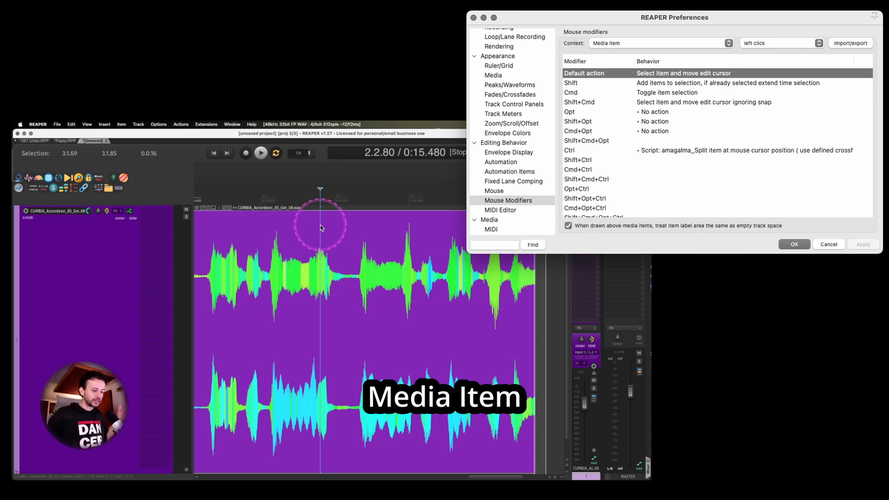
{"action": "scroll", "coordinate": [318, 230], "scroll_direction": "down", "scroll_amount": 6}
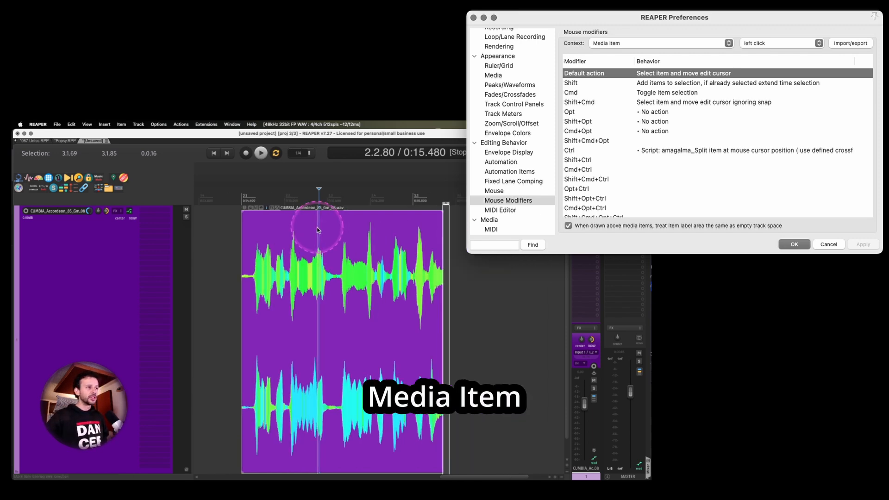
{"action": "left_click_drag", "start_coordinate": [318, 230], "coordinate": [454, 231]}
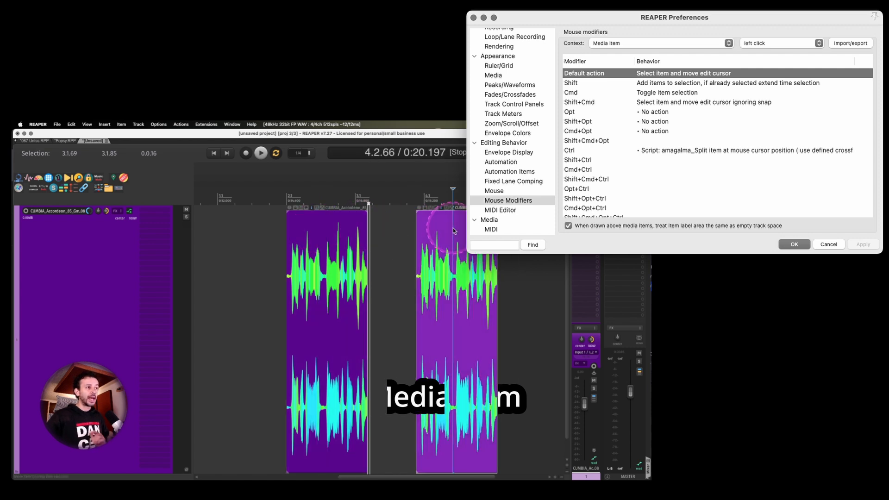
{"action": "left_click", "coordinate": [311, 230]}
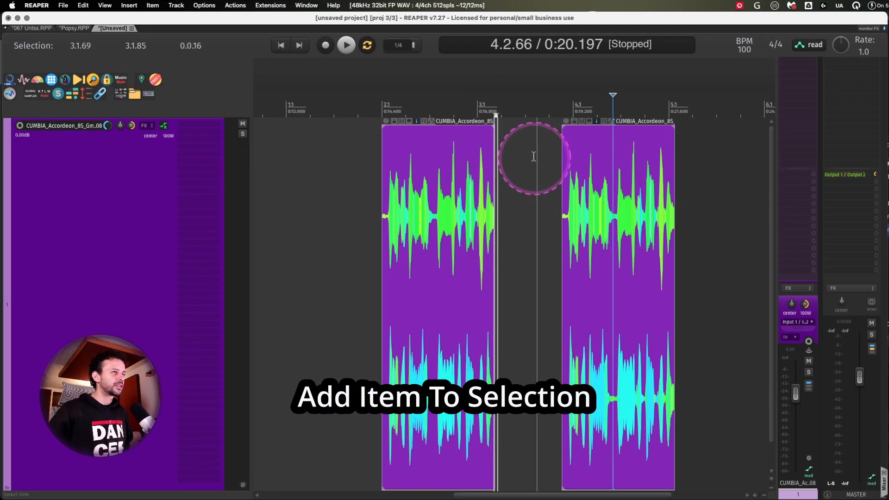
Copy the original item to an earlier position at about 0.3.47 and select all three items as a range.
{"action": "left_click", "coordinate": [336, 231]}
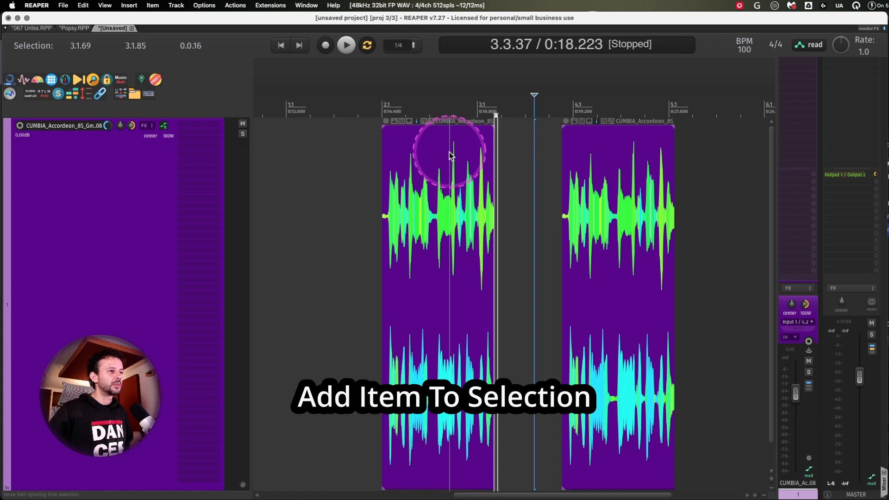
{"action": "left_click_drag", "start_coordinate": [415, 157], "coordinate": [320, 169]}
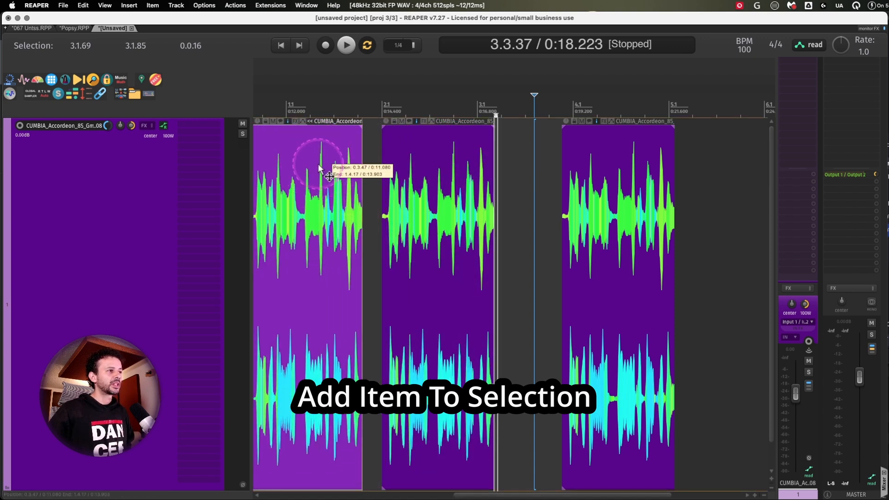
{"action": "left_click", "coordinate": [319, 165]}
{"action": "left_click", "coordinate": [607, 156], "text": "shift"}
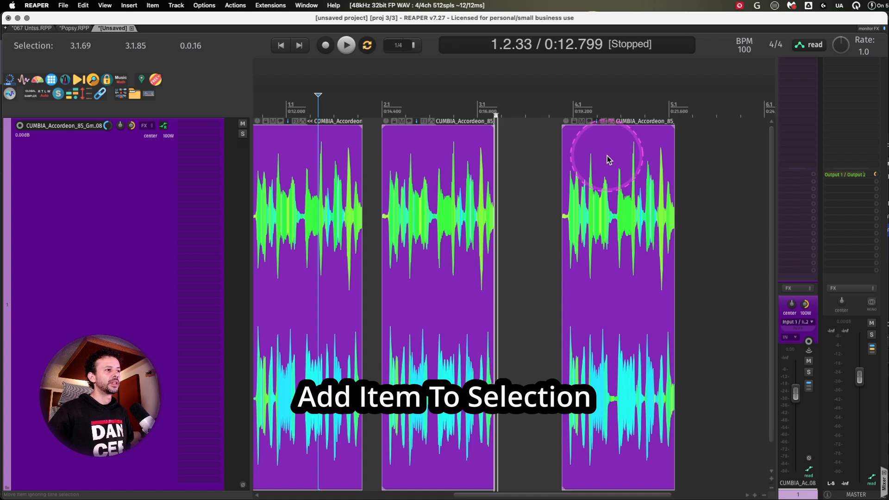
Toggle the third item in and out of a selection with the first item, and place the edit cursor at 2.1.37.
{"action": "left_click", "coordinate": [327, 149]}
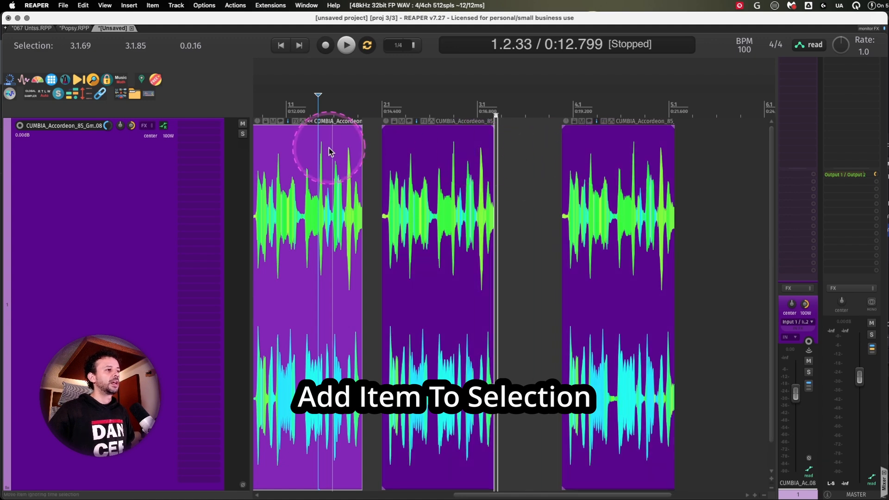
{"action": "left_click", "coordinate": [596, 162], "text": "super"}
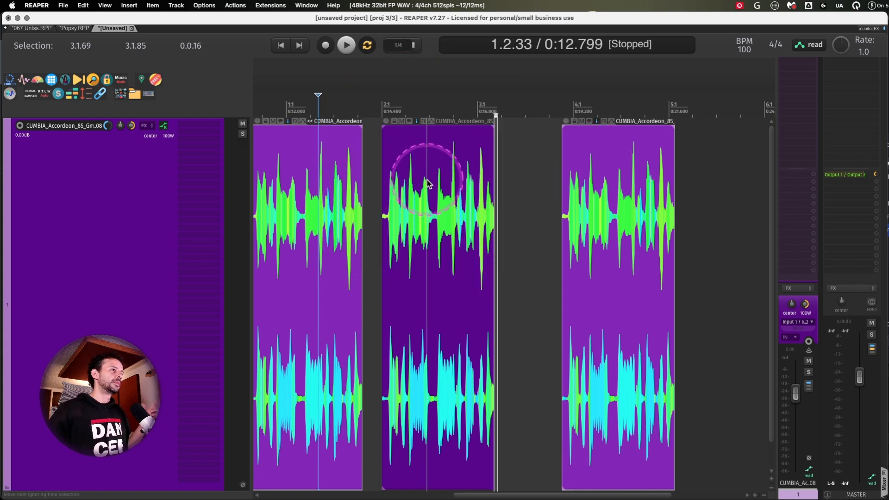
{"action": "left_click", "coordinate": [603, 152], "text": "super"}
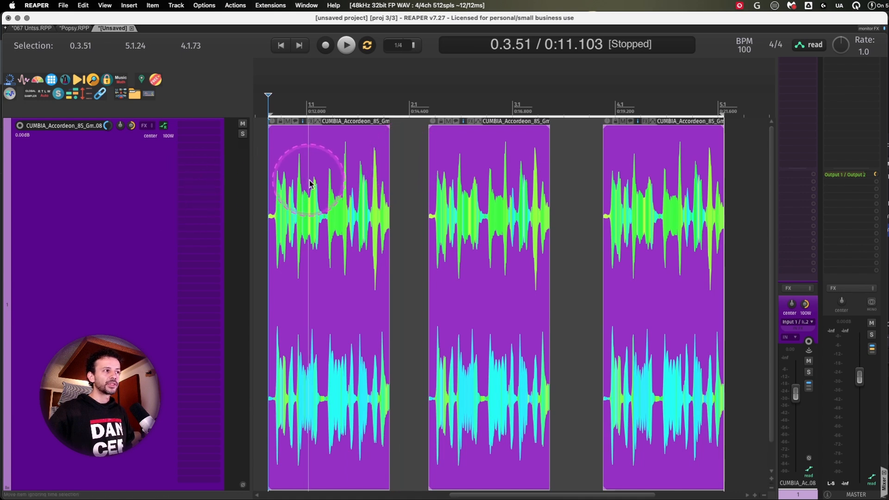
{"action": "left_click", "coordinate": [419, 165]}
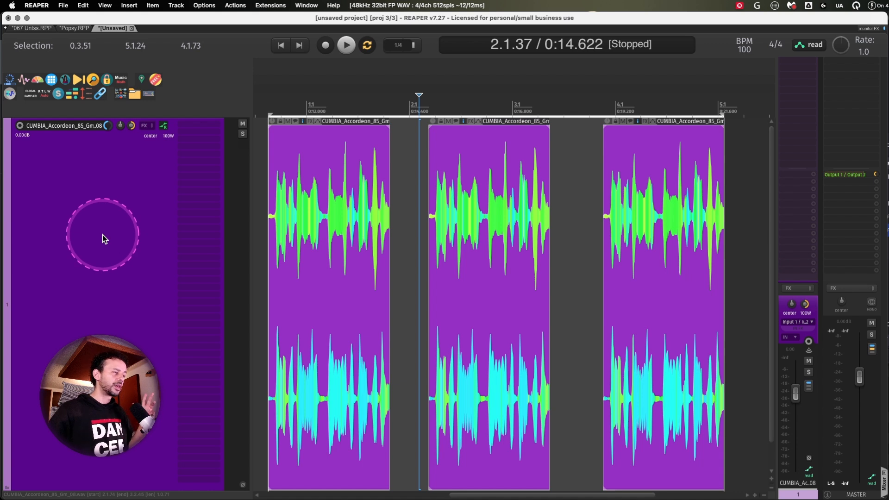
{"action": "left_click", "coordinate": [491, 167], "text": "super"}
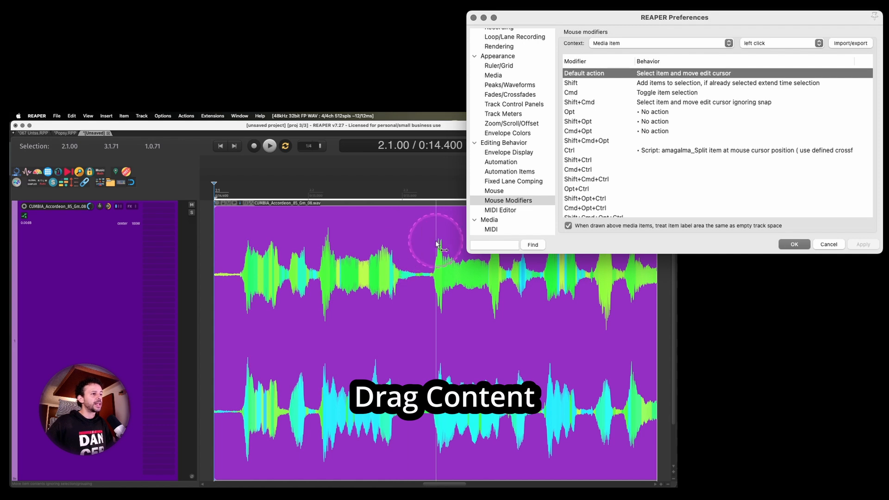
Slip the accordion item's content to start at about 0:01.083 in the source, and apply Loop source in its item properties.
{"action": "left_click_drag", "start_coordinate": [436, 244], "coordinate": [251, 236]}
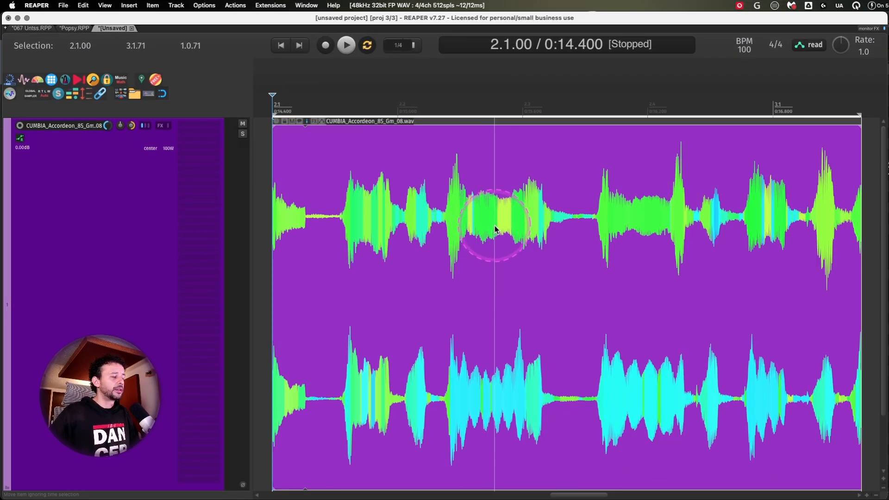
{"action": "left_click_drag", "start_coordinate": [484, 176], "coordinate": [394, 208]}
{"action": "double_click", "coordinate": [395, 208]}
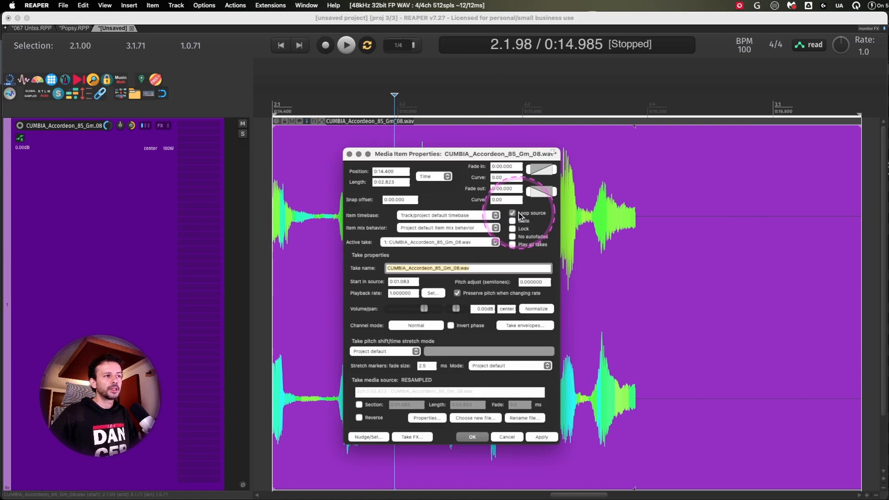
{"action": "left_click", "coordinate": [543, 437]}
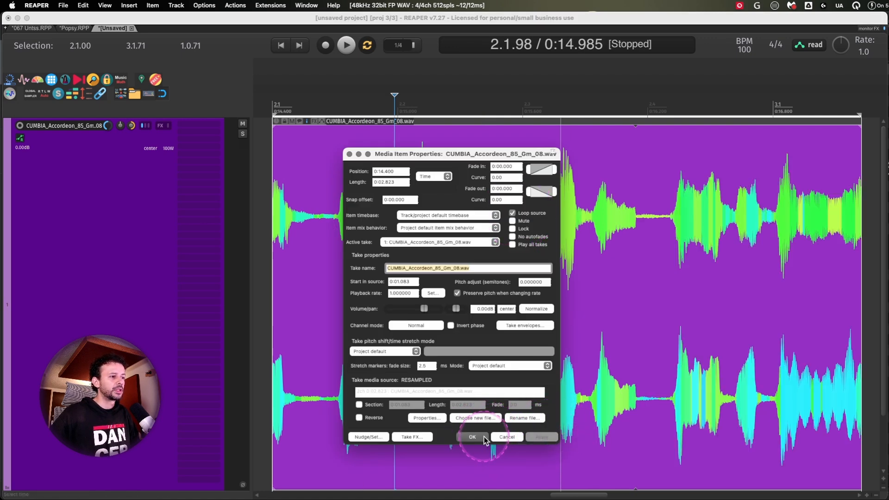
Accept the item properties and delete a razor-edit area from the accordion item just before beat 2.2.
{"action": "left_click", "coordinate": [484, 438]}
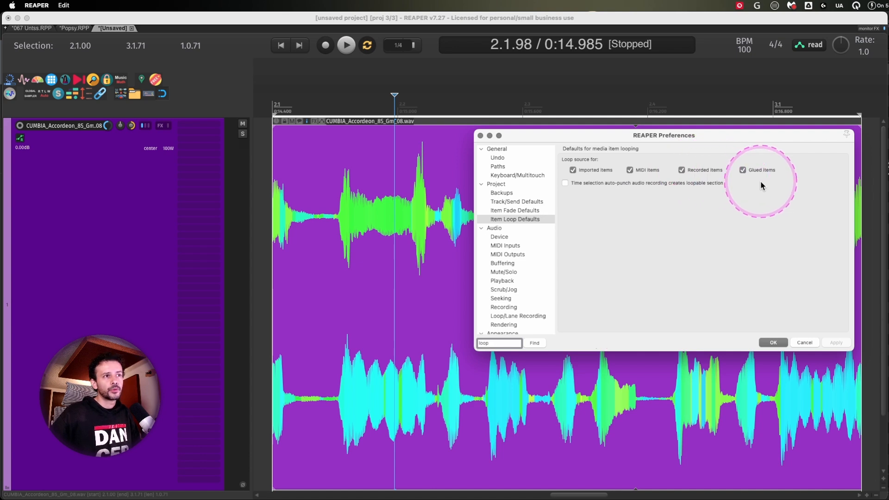
{"action": "left_click_drag", "start_coordinate": [341, 246], "coordinate": [300, 319]}
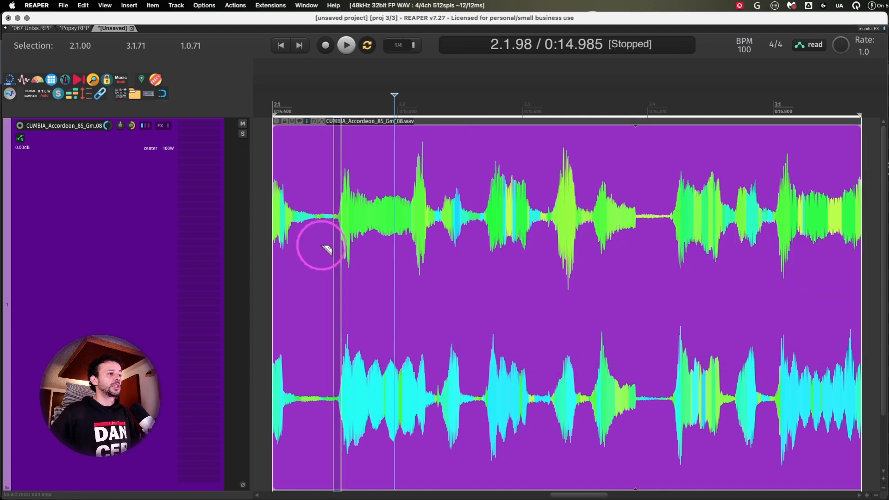
{"action": "key", "text": "Delete"}
Select the accordion piece after the gap and move it earlier toward the first piece.
{"action": "left_click", "coordinate": [412, 201]}
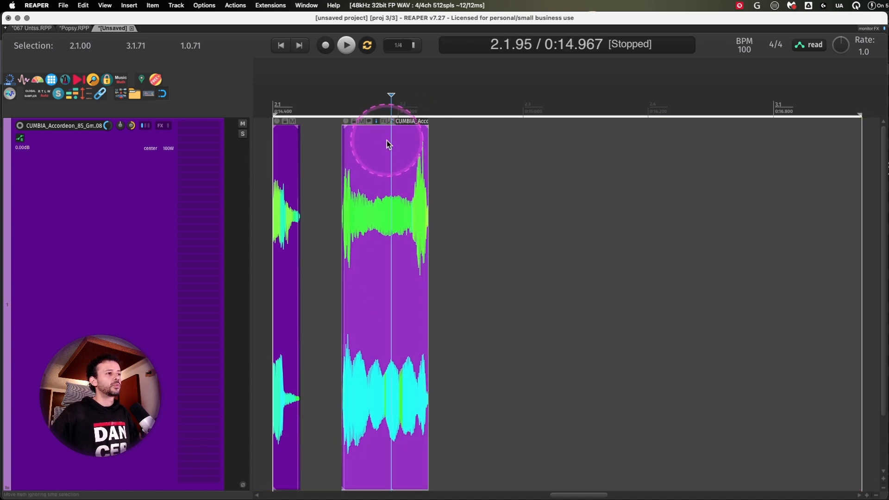
{"action": "left_click_drag", "start_coordinate": [386, 147], "coordinate": [308, 198]}
{"action": "scroll", "coordinate": [350, 211], "scroll_direction": "up", "scroll_amount": 5}
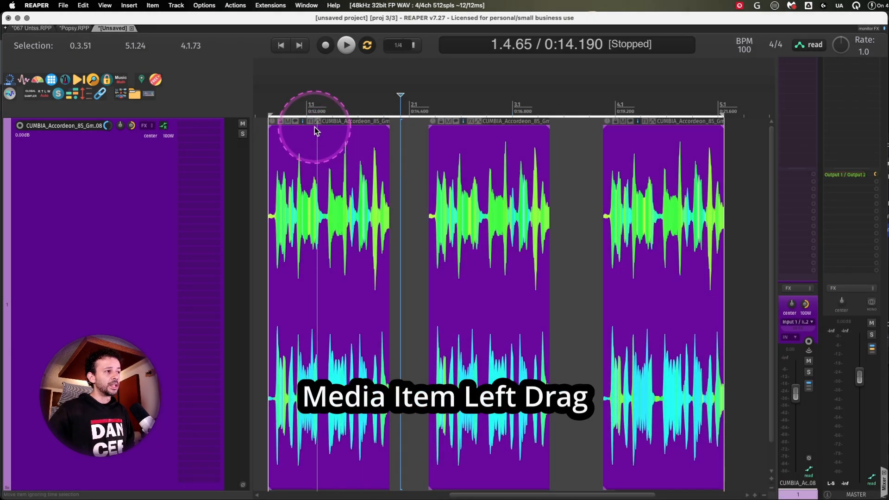
Try moving the first accordion item later on its track and copying it onto the second track.
{"action": "left_click_drag", "start_coordinate": [300, 154], "coordinate": [370, 153]}
{"action": "left_click", "coordinate": [511, 180]}
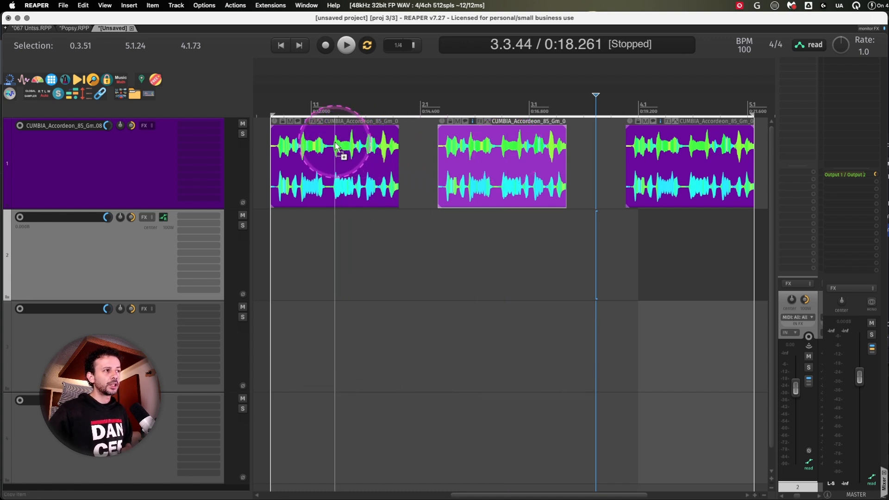
{"action": "left_click_drag", "start_coordinate": [344, 144], "coordinate": [349, 273]}
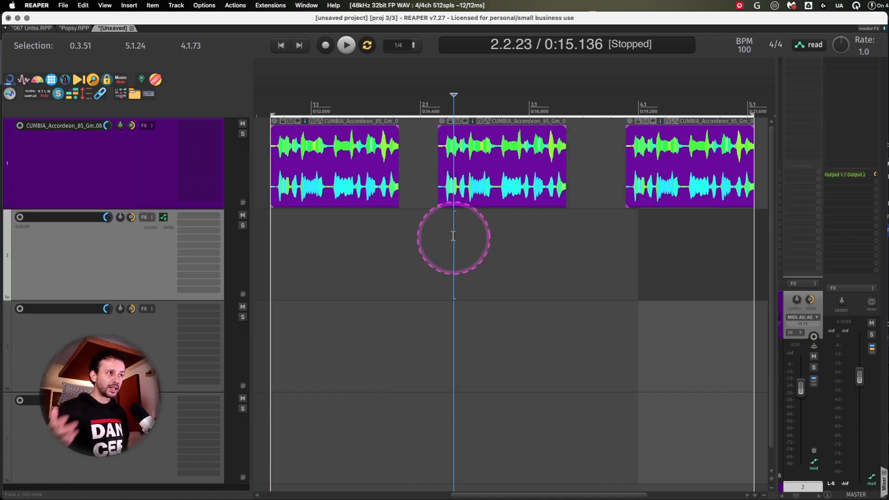
{"action": "left_click", "coordinate": [428, 228]}
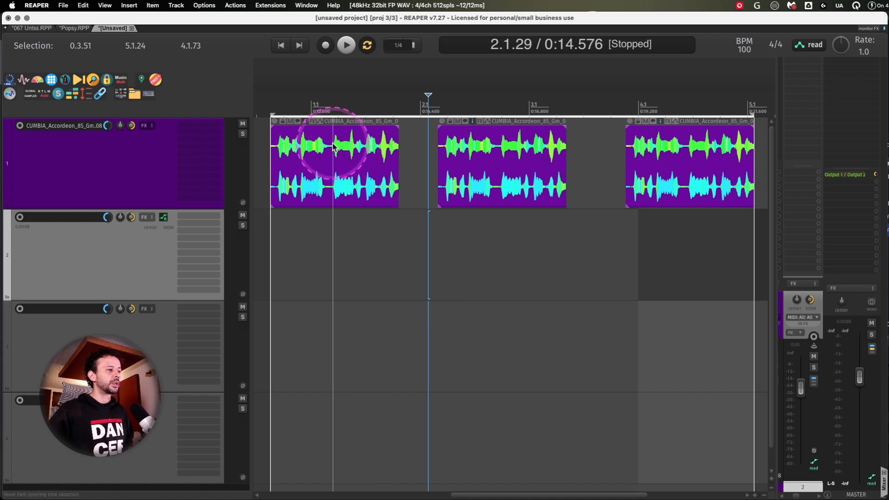
Move the middle accordion item to start at 2.1.00, and undo a trial drag of it toward the second track.
{"action": "left_click_drag", "start_coordinate": [491, 151], "coordinate": [443, 153]}
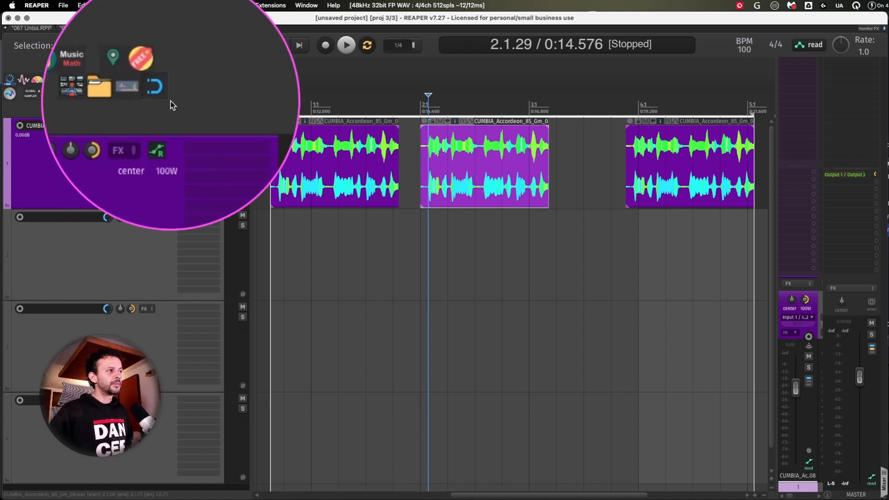
{"action": "left_click_drag", "start_coordinate": [499, 160], "coordinate": [476, 255]}
{"action": "key", "text": "super+z"}
{"action": "key", "text": "super+z"}
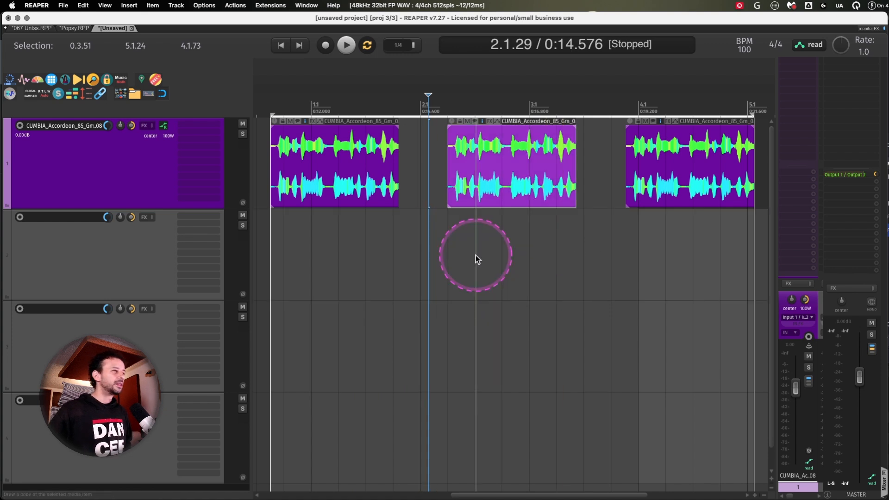
Enable free item positioning on the accordion track and copy the middle item directly below itself.
{"action": "double_click", "coordinate": [97, 178]}
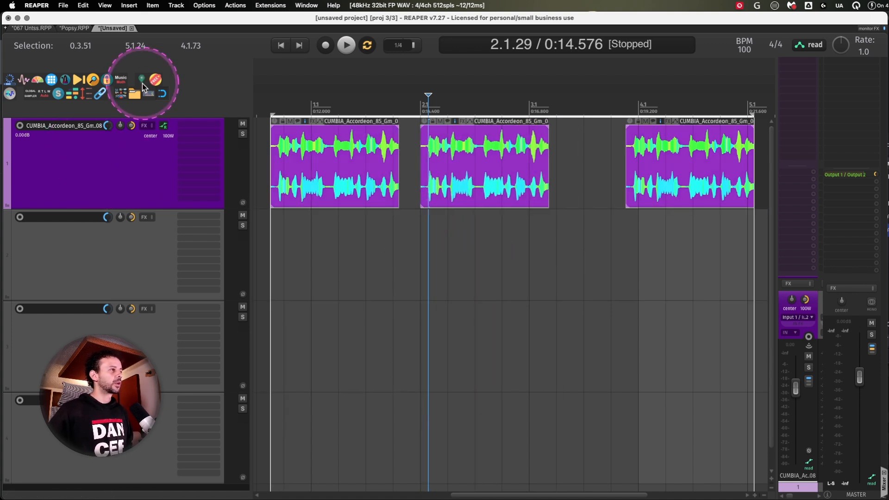
{"action": "key", "text": "super+alt+f"}
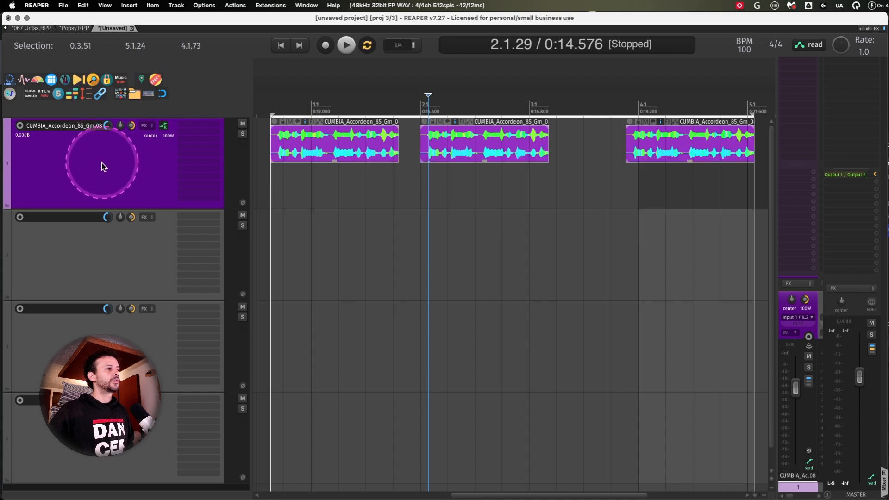
{"action": "left_click", "coordinate": [527, 177]}
{"action": "left_click", "coordinate": [475, 139]}
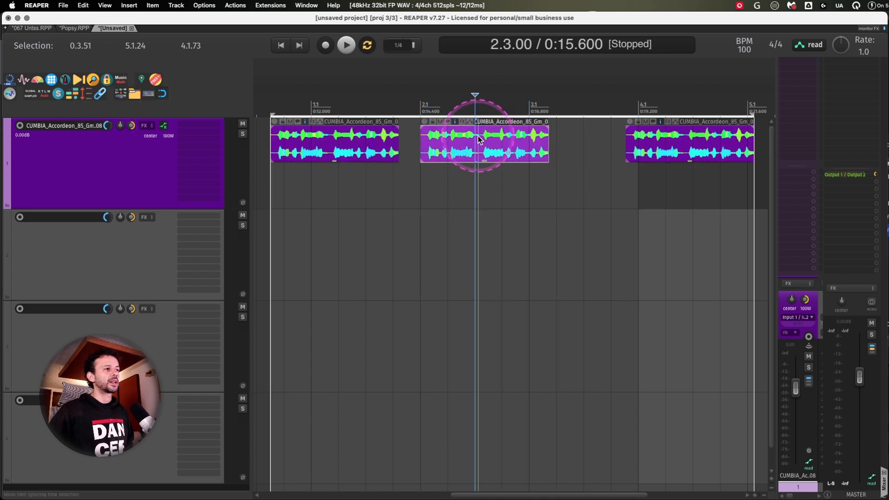
{"action": "left_click_drag", "start_coordinate": [475, 141], "coordinate": [476, 188]}
Move the lower accordion copy earlier so it bridges the gap between the first and middle items.
{"action": "left_click_drag", "start_coordinate": [354, 176], "coordinate": [515, 182]}
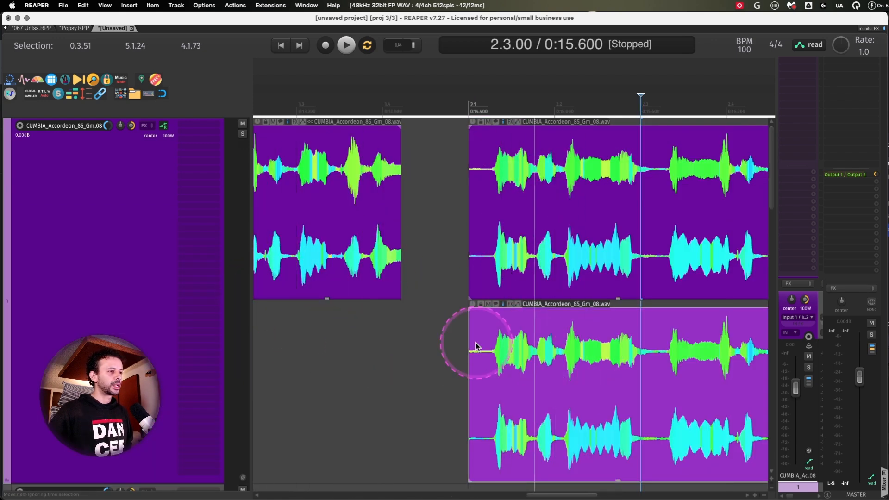
{"action": "left_click_drag", "start_coordinate": [535, 335], "coordinate": [492, 157]}
{"action": "left_click_drag", "start_coordinate": [496, 172], "coordinate": [325, 336]}
{"action": "left_click", "coordinate": [294, 168]}
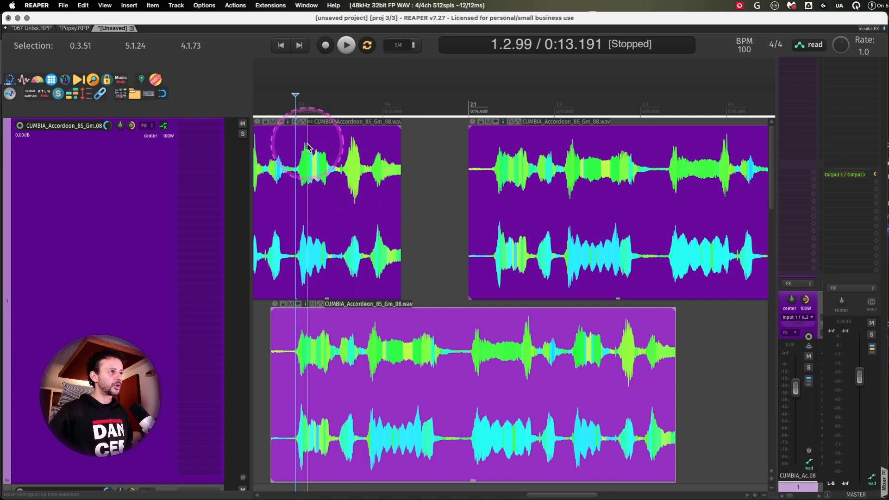
{"action": "left_click", "coordinate": [307, 165]}
{"action": "left_click_drag", "start_coordinate": [372, 323], "coordinate": [382, 342]}
{"action": "left_click_drag", "start_coordinate": [275, 214], "coordinate": [511, 306]}
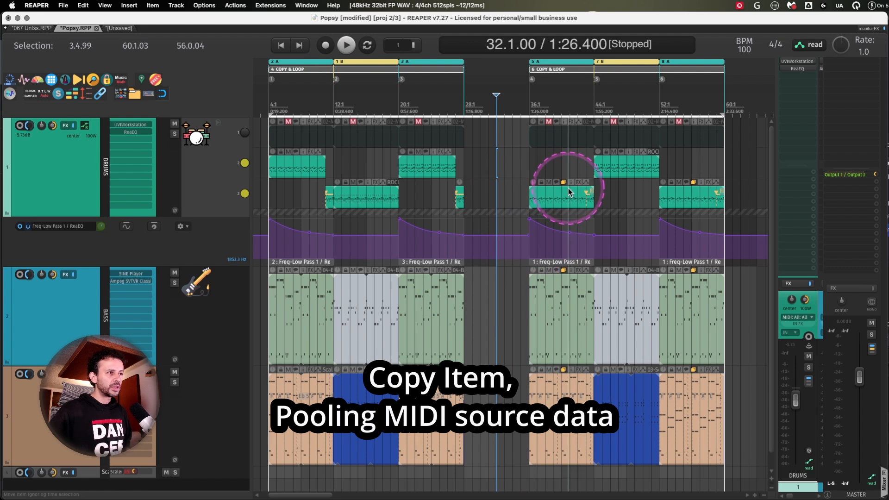
Open the first pooled ROCK F-glued drum item of the second COPY & LOOP section in the MIDI editor.
{"action": "key", "text": "ctrl+alt+m"}
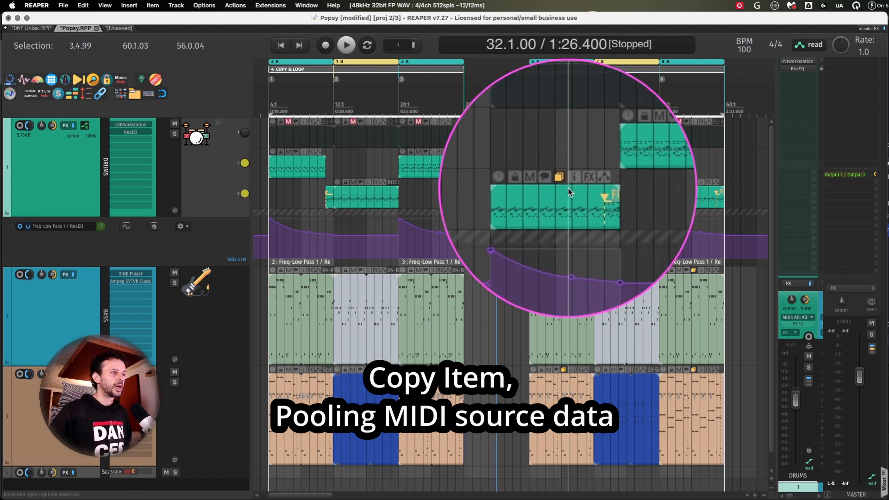
{"action": "key", "text": "ctrl+alt+m"}
{"action": "mouse_move", "coordinate": [565, 183]}
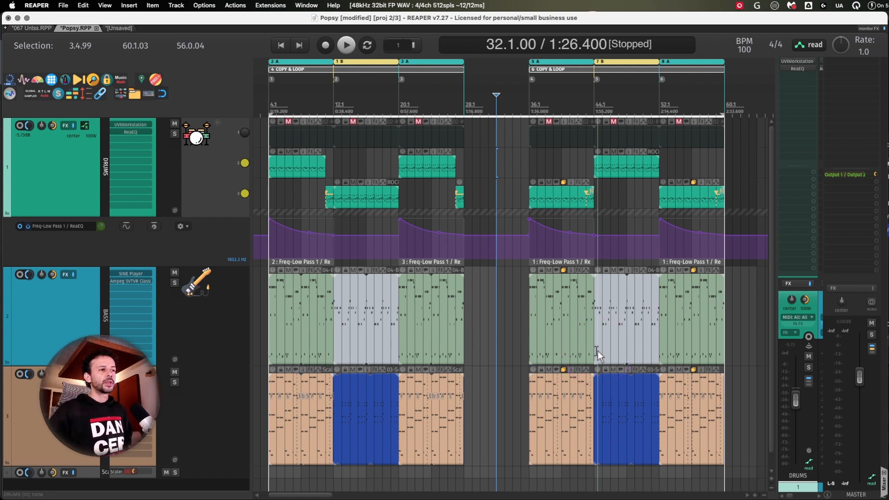
{"action": "left_click_drag", "start_coordinate": [529, 163], "coordinate": [745, 185]}
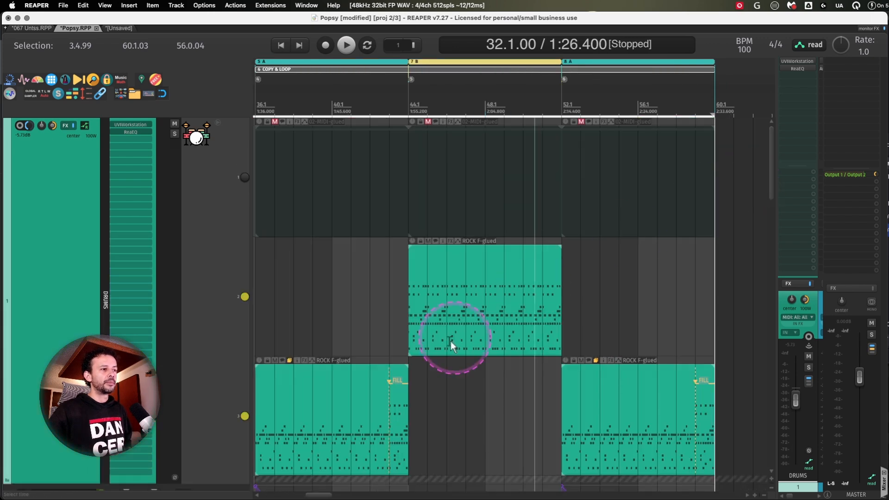
{"action": "double_click", "coordinate": [326, 385]}
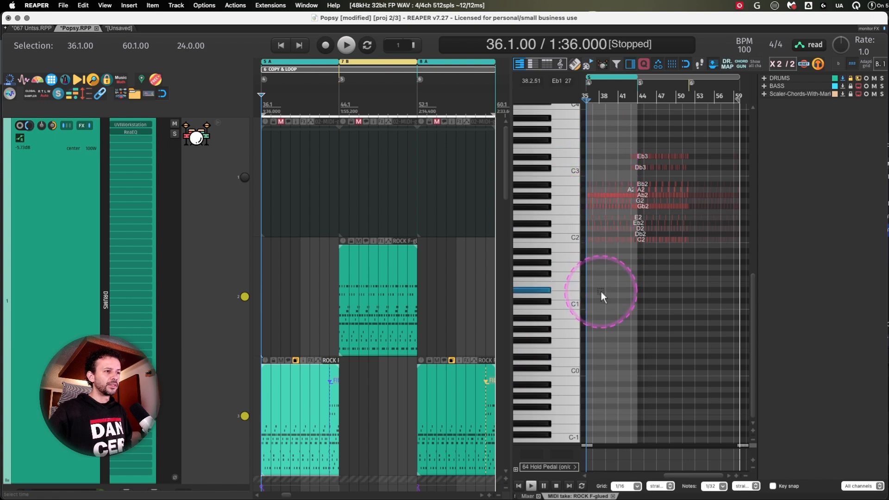
Try drawing and moving notes around C1 in the pooled drum item.
{"action": "left_click", "coordinate": [596, 316]}
{"action": "mouse_move", "coordinate": [599, 319]}
{"action": "left_mouse_down"}
{"action": "mouse_move", "coordinate": [627, 316]}
{"action": "mouse_move", "coordinate": [611, 296]}
{"action": "left_mouse_up"}
{"action": "left_click", "coordinate": [818, 64]}
{"action": "left_click_drag", "start_coordinate": [614, 295], "coordinate": [618, 153]}
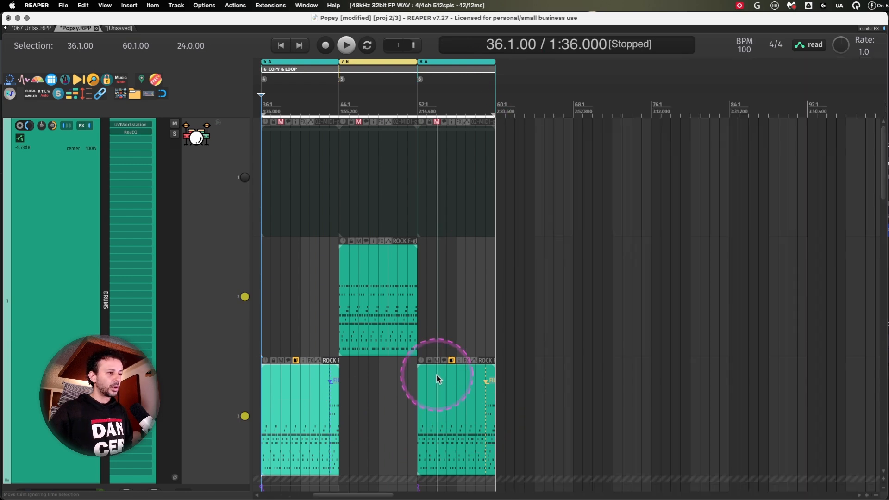
Copy the ROCK F-glued drum item at 44.1 to 63.1.00, pooling its MIDI source data.
{"action": "left_click", "coordinate": [382, 275]}
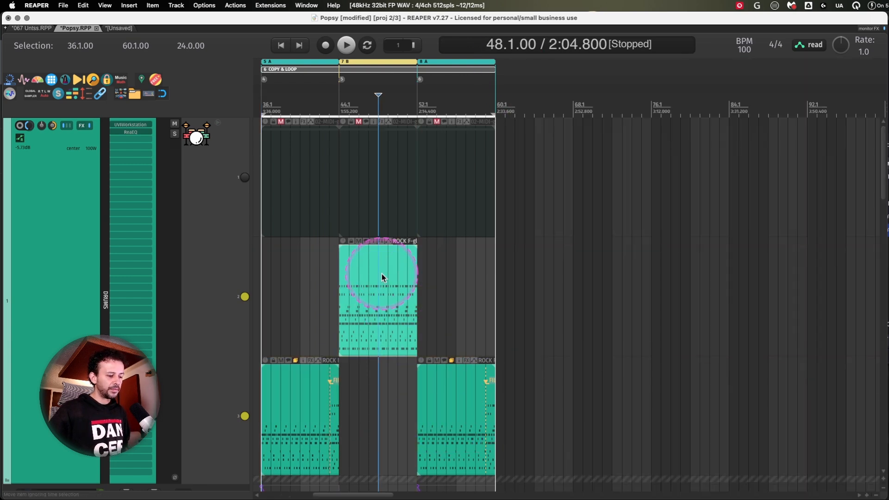
{"action": "left_click_drag", "start_coordinate": [381, 273], "coordinate": [555, 275]}
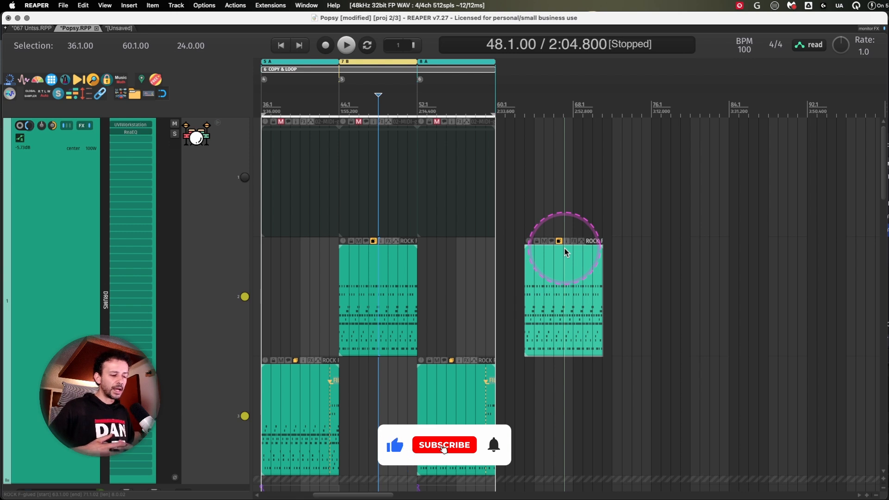
Lower the velocity of the pooled drum copy to x0.48 with the item volume adjustment.
{"action": "scroll", "coordinate": [565, 248], "scroll_direction": "up", "scroll_amount": 5}
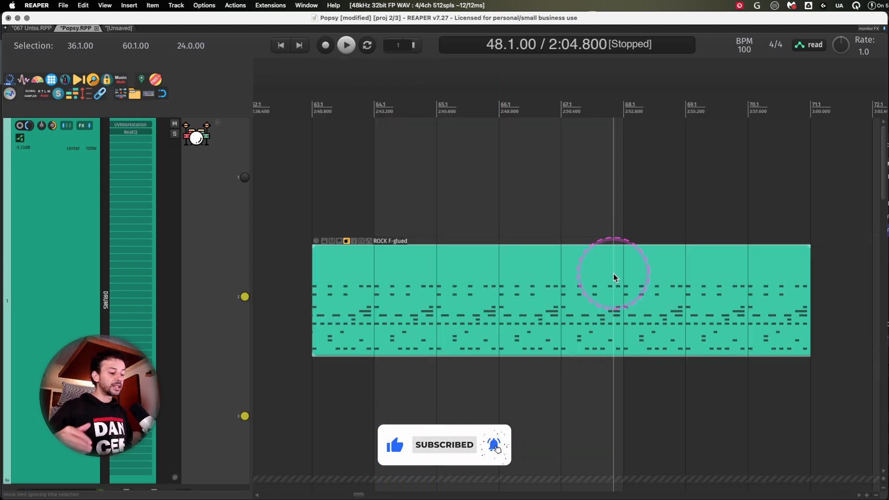
{"action": "left_click", "coordinate": [452, 276]}
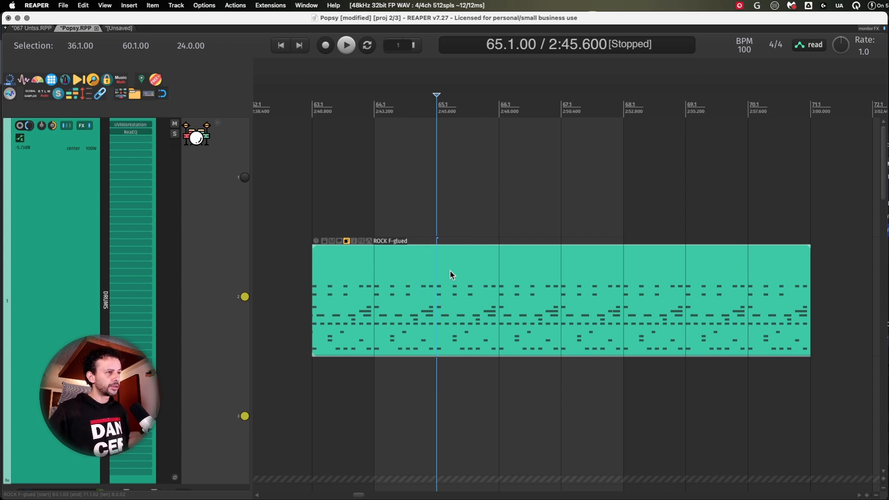
{"action": "left_click_drag", "start_coordinate": [450, 271], "coordinate": [386, 254]}
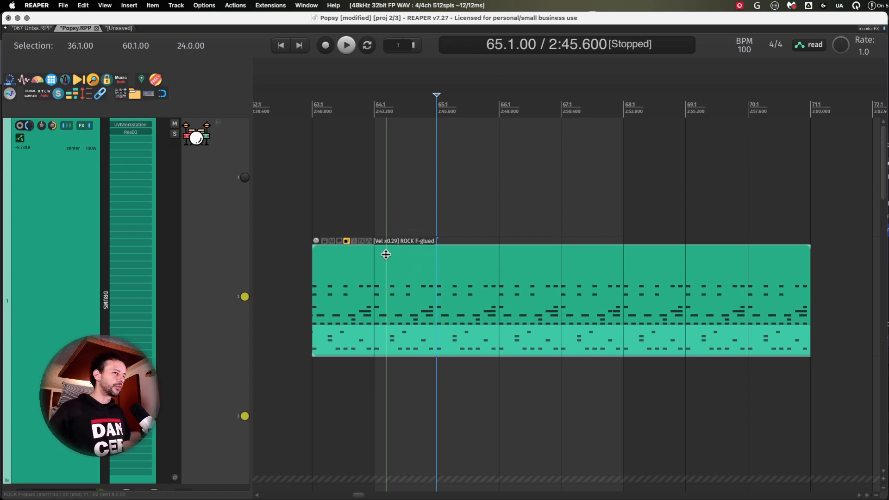
{"action": "left_click_drag", "start_coordinate": [386, 254], "coordinate": [387, 59]}
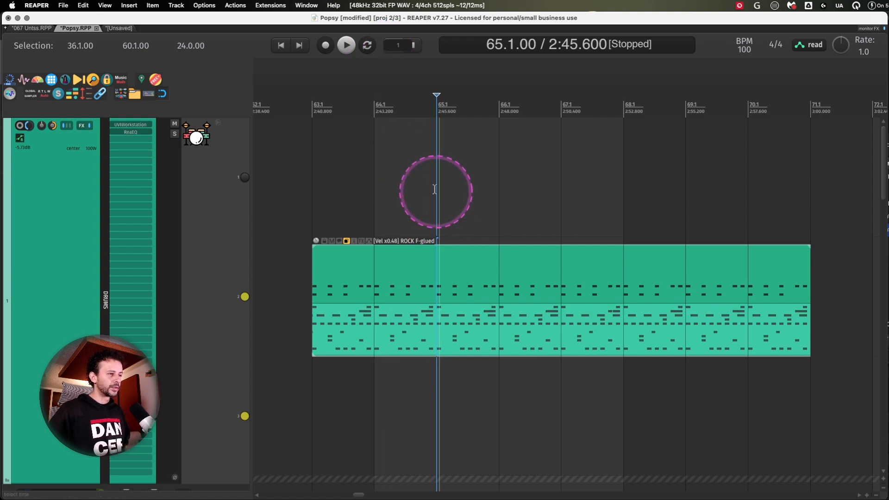
{"action": "left_click", "coordinate": [389, 190]}
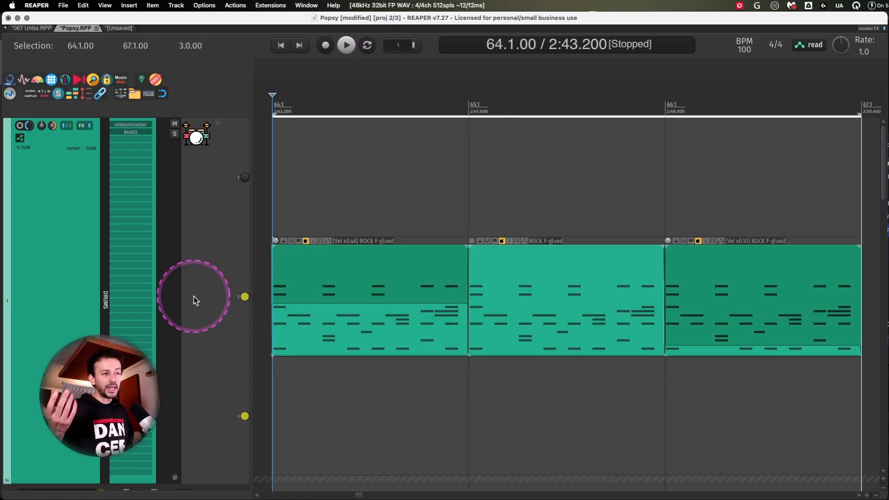
Play the three drum pieces from 64.1.00 to compare their velocities, and stop playback.
{"action": "key", "text": "space"}
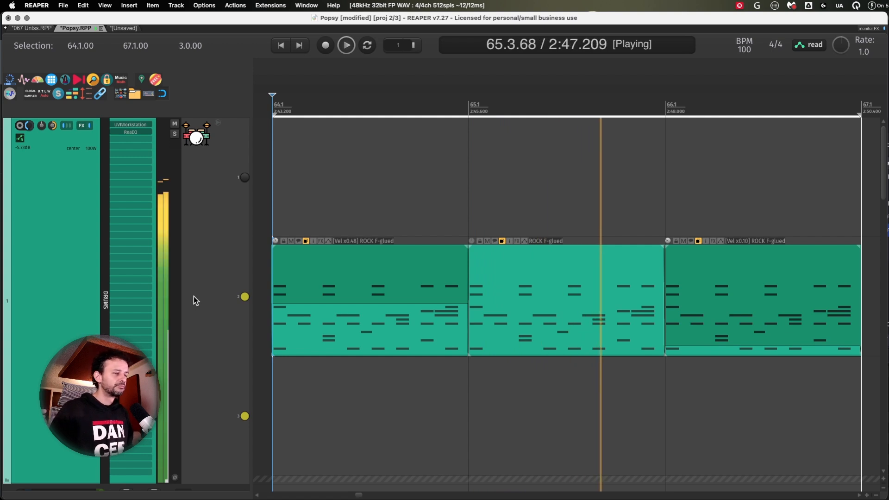
{"action": "key", "text": "space"}
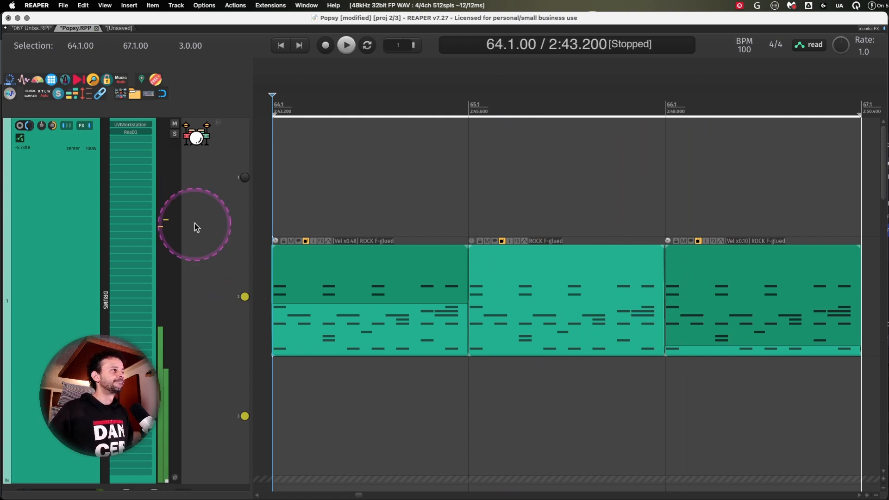
Switch to the unsaved accordion project and split the item at 2.2, 2.3 and 3.1.
{"action": "left_click", "coordinate": [121, 30]}
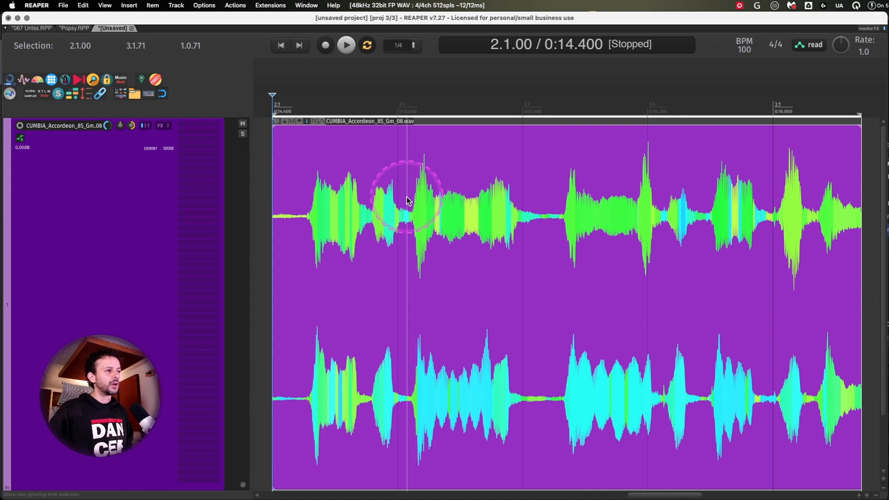
{"action": "key", "text": "s"}
{"action": "key", "text": "s"}
{"action": "key", "text": "s"}
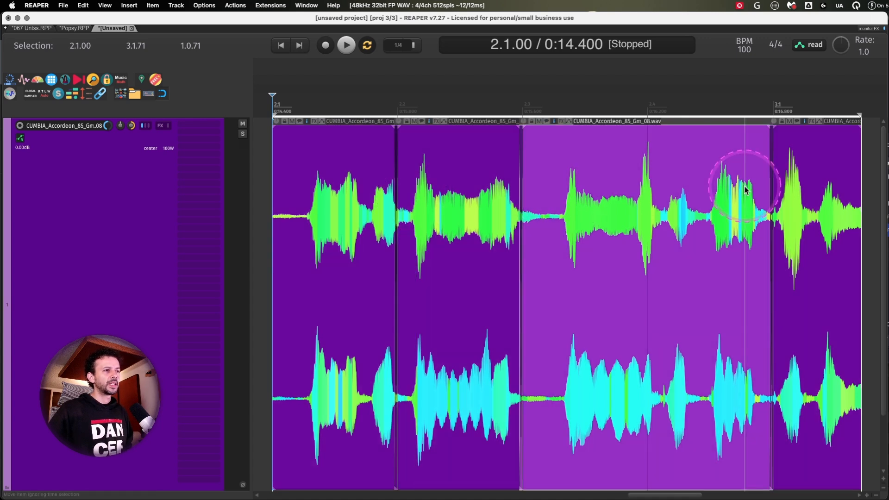
Lower the item volume to -3.10 dB on the second accordion piece, -3.06 dB on the third and -0.12 dB on the last.
{"action": "left_click_drag", "start_coordinate": [433, 143], "coordinate": [449, 285]}
{"action": "left_click_drag", "start_coordinate": [596, 190], "coordinate": [616, 331]}
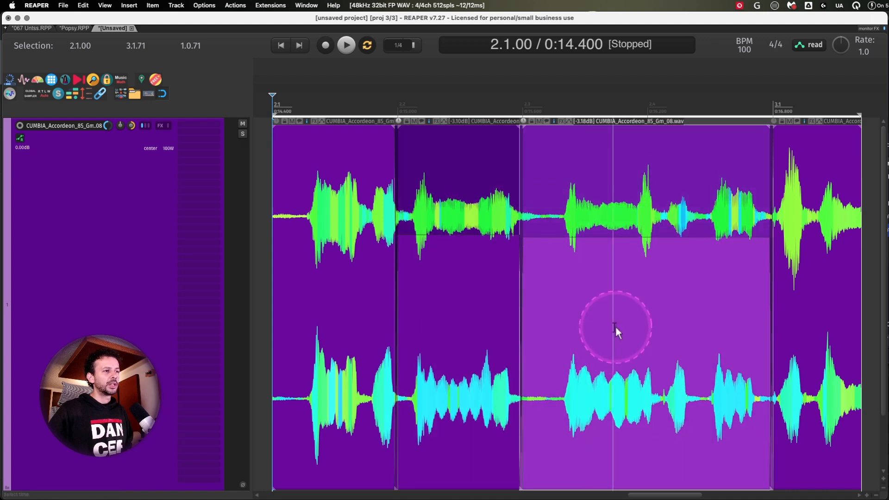
{"action": "left_click", "coordinate": [804, 175]}
{"action": "left_click_drag", "start_coordinate": [799, 117], "coordinate": [800, 123]}
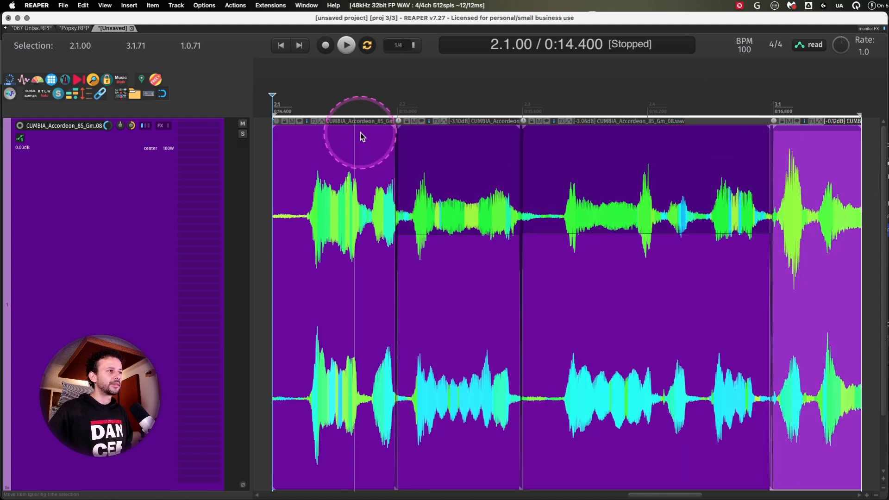
Lower the first accordion piece to -5.67 dB, and split the third piece with its later part at -8.18 dB.
{"action": "left_click_drag", "start_coordinate": [582, 171], "coordinate": [619, 111]}
{"action": "left_click_drag", "start_coordinate": [309, 170], "coordinate": [343, 423]}
{"action": "left_click_drag", "start_coordinate": [665, 274], "coordinate": [667, 436]}
{"action": "key", "text": "s"}
Set a time selection from 2.3.47 to 2.3.66 across the newest split in the accordion track.
{"action": "left_click_drag", "start_coordinate": [582, 341], "coordinate": [605, 339]}
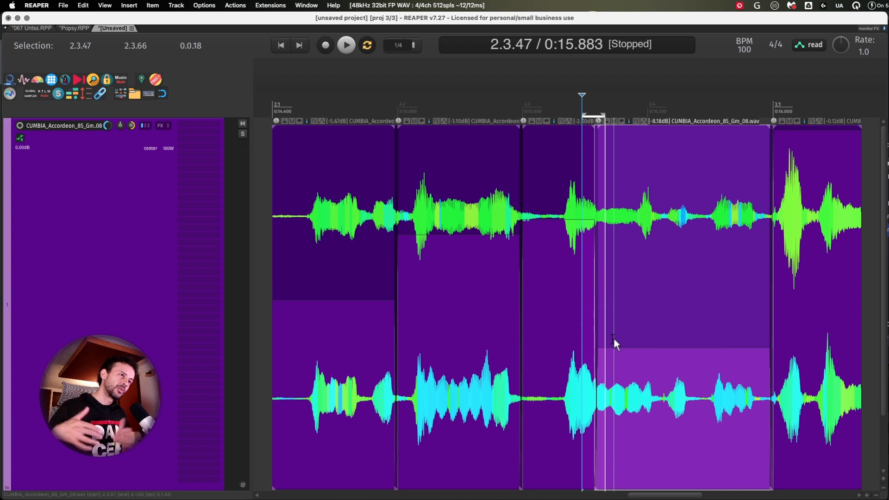
{"action": "left_click", "coordinate": [569, 233]}
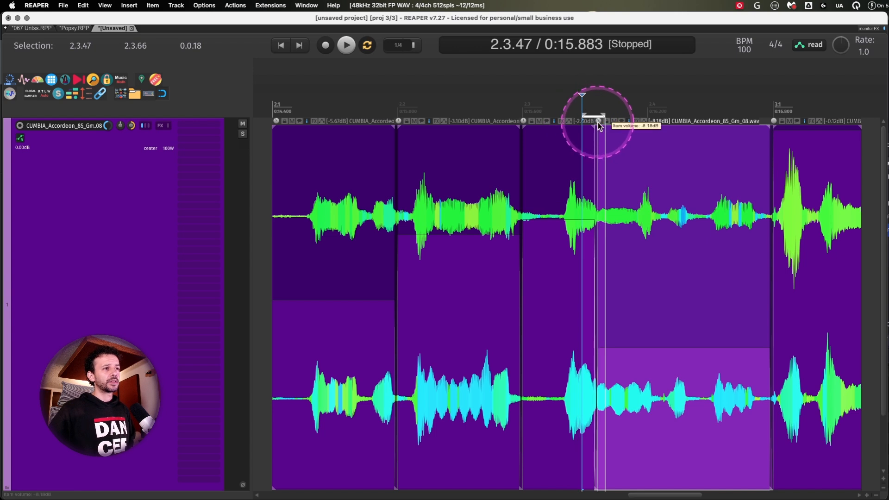
Reset the item volume of the accordion piece after the newest split, and raise its pitch by 5.65 semitones.
{"action": "double_click", "coordinate": [600, 122]}
{"action": "left_click", "coordinate": [650, 357]}
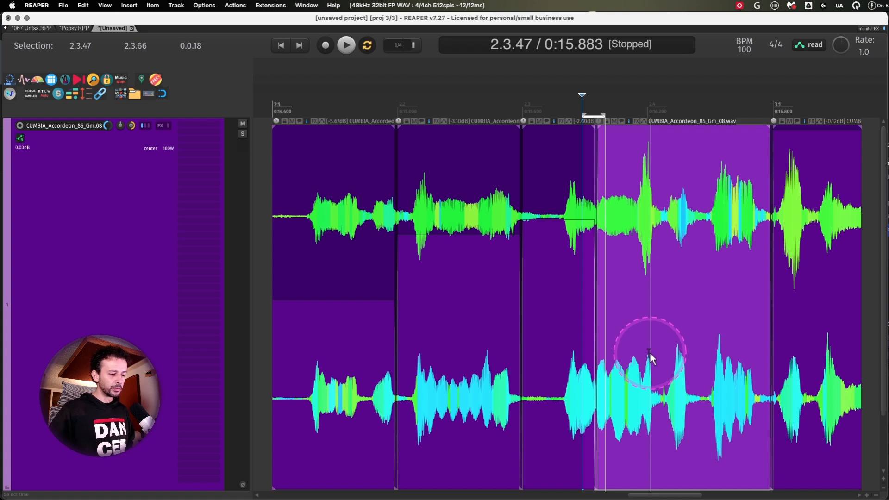
{"action": "left_click", "coordinate": [645, 207]}
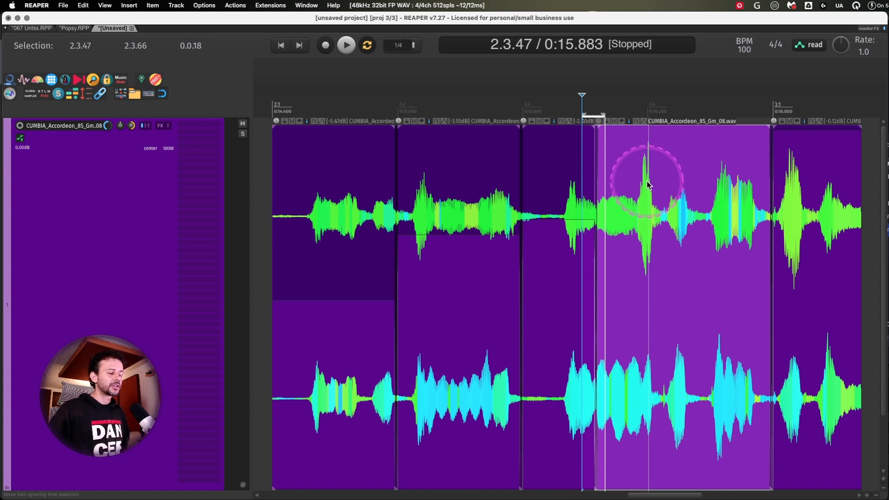
{"action": "left_click_drag", "start_coordinate": [638, 172], "coordinate": [677, 134]}
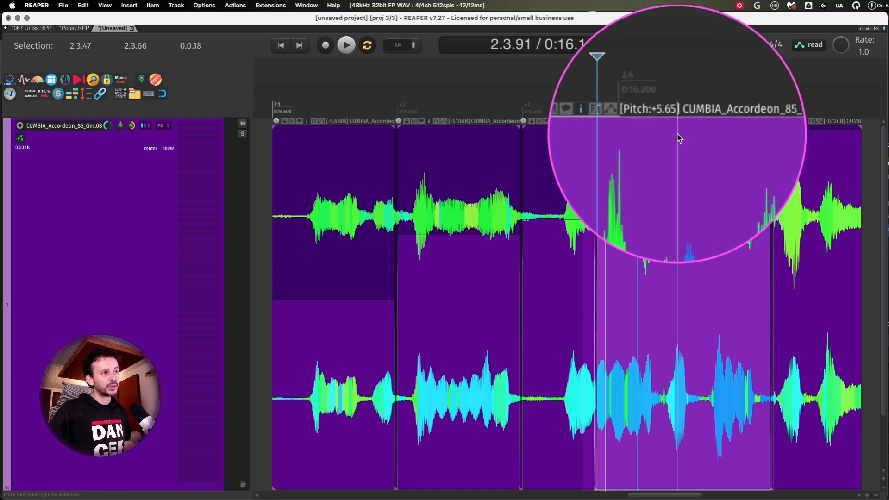
Set the same accordion piece's pitch adjustment to 24 semitones in its media item properties.
{"action": "double_click", "coordinate": [677, 134]}
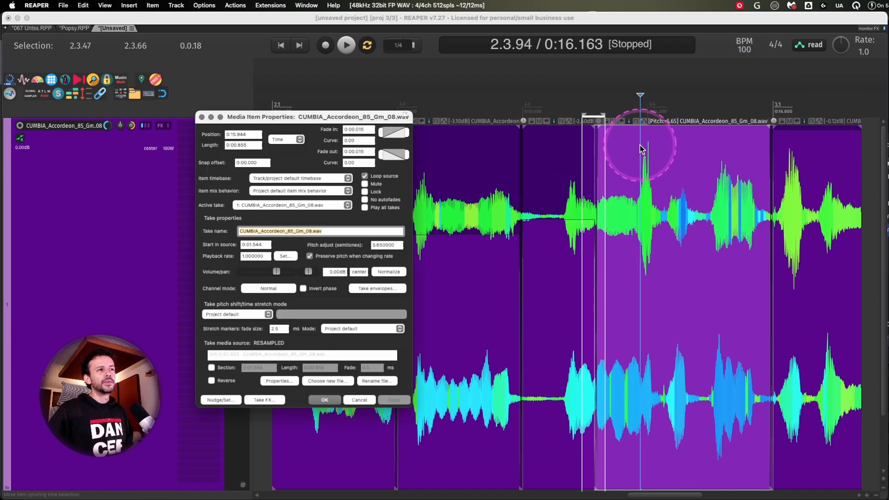
{"action": "double_click", "coordinate": [387, 245]}
{"action": "type", "text": "23"}
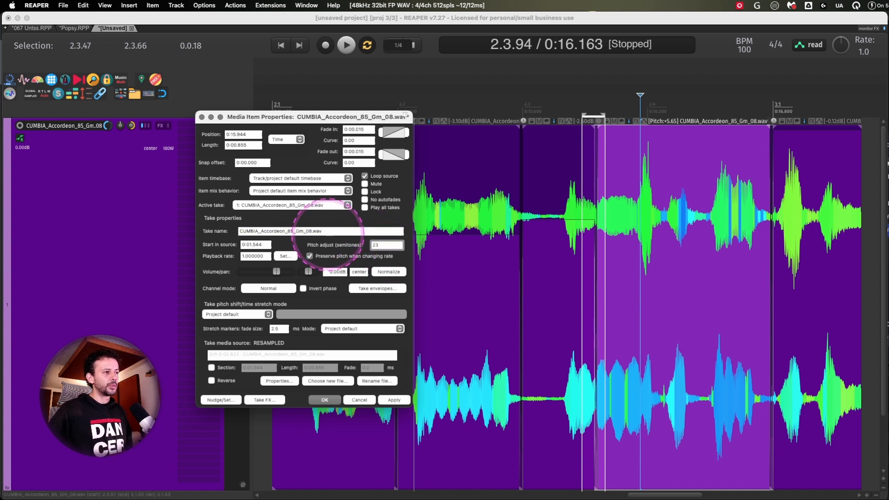
{"action": "key", "text": "XF86AudioRaiseVolume"}
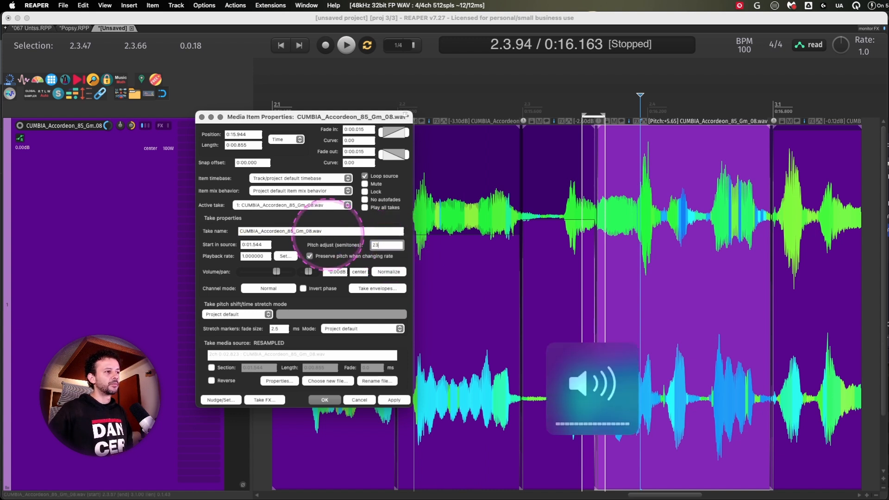
{"action": "type", "text": "4"}
{"action": "key", "text": "Return"}
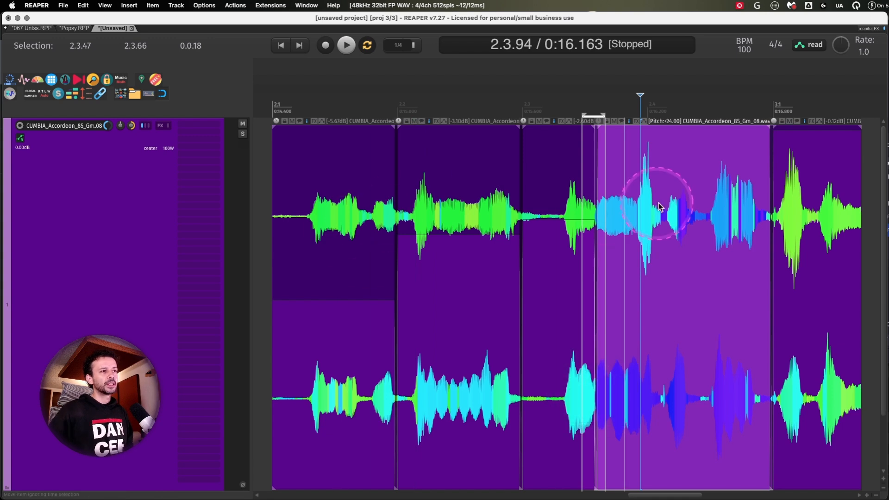
Open the pitch-shifted accordion piece's media item properties for viewing and close them without changes.
{"action": "double_click", "coordinate": [694, 174]}
{"action": "key", "text": "Escape"}
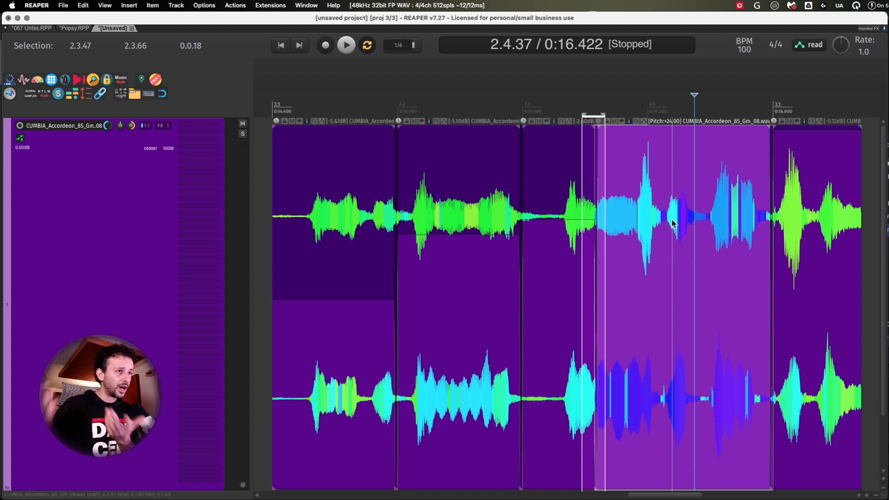
{"action": "double_click", "coordinate": [655, 168]}
{"action": "left_click_drag", "start_coordinate": [377, 116], "coordinate": [524, 153]}
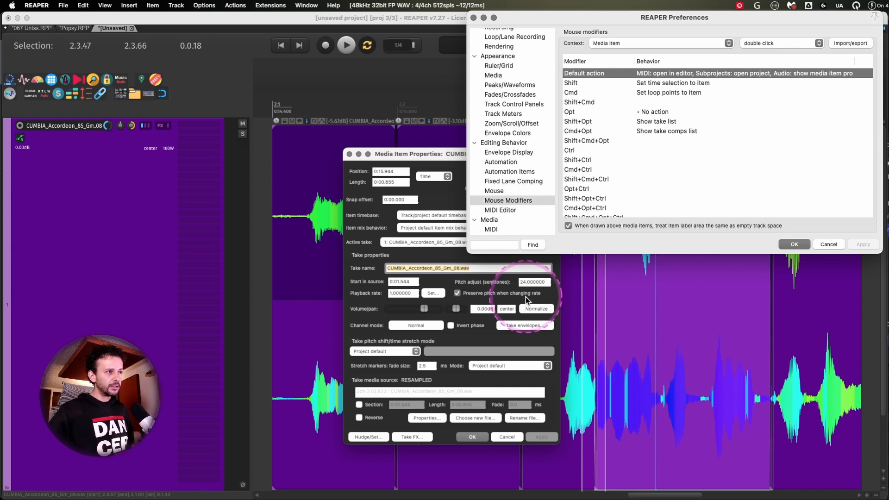
{"action": "key", "text": "Escape"}
Select the second accordion piece, and place the edit cursor at 2.3.84 in the unsplit accordion item.
{"action": "left_click", "coordinate": [476, 164]}
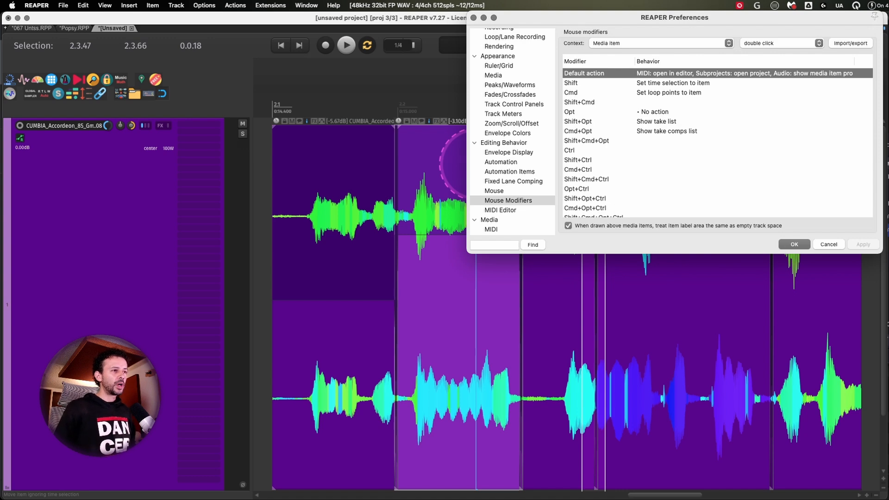
{"action": "left_click", "coordinate": [364, 173]}
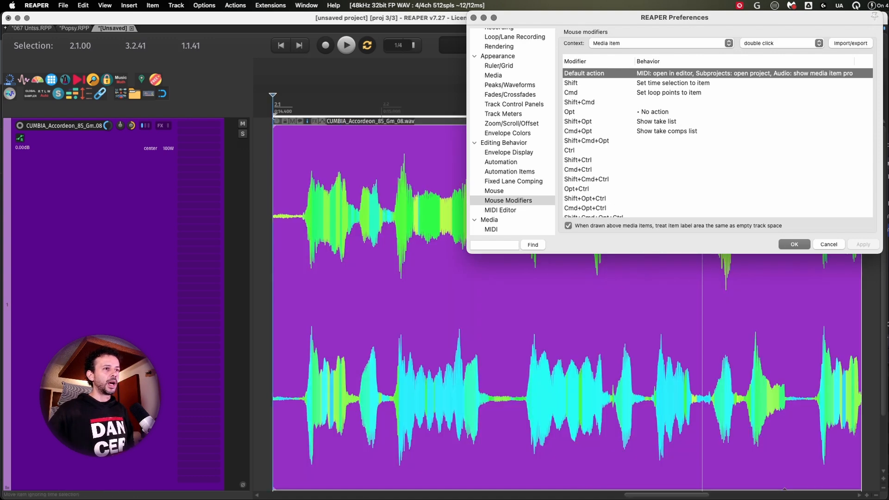
{"action": "left_click", "coordinate": [453, 162]}
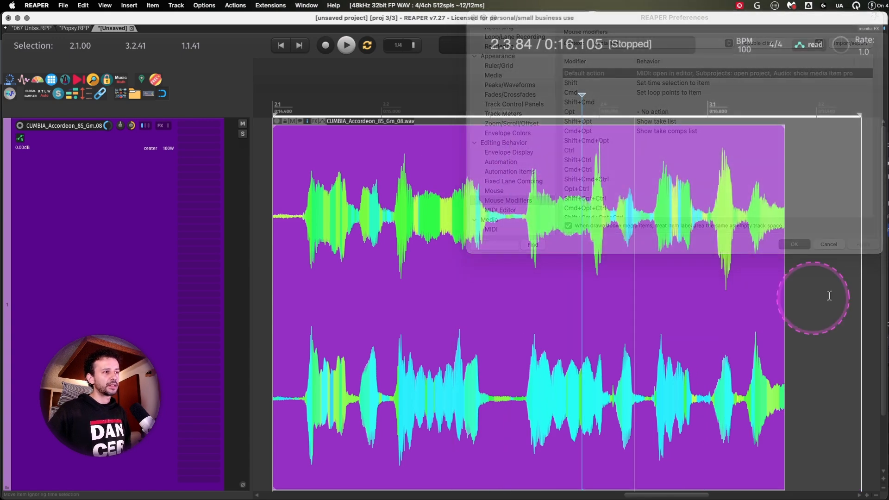
Draw a time selection from 2.3.34 to 3.2.05, match it to the accordion item, and repeat with one from 2.4.01 to 3.2.13.
{"action": "left_click_drag", "start_coordinate": [818, 186], "coordinate": [505, 263]}
{"action": "left_click", "coordinate": [456, 174]}
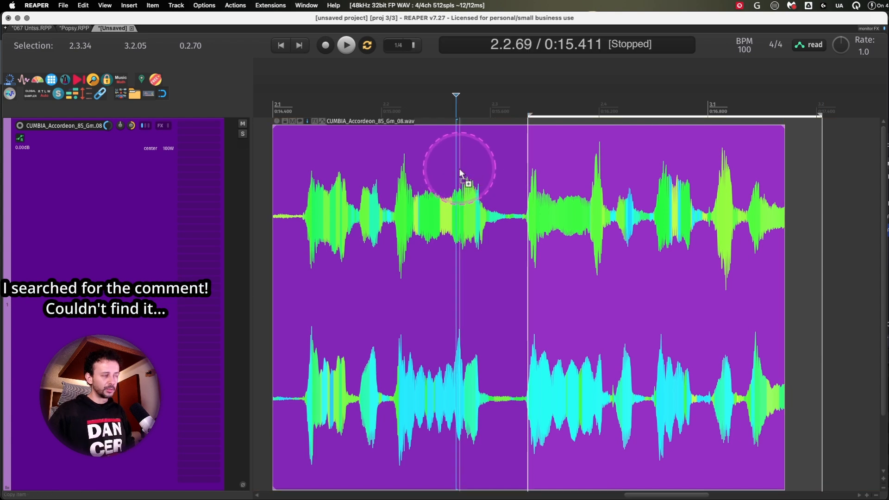
{"action": "key", "text": "super+l"}
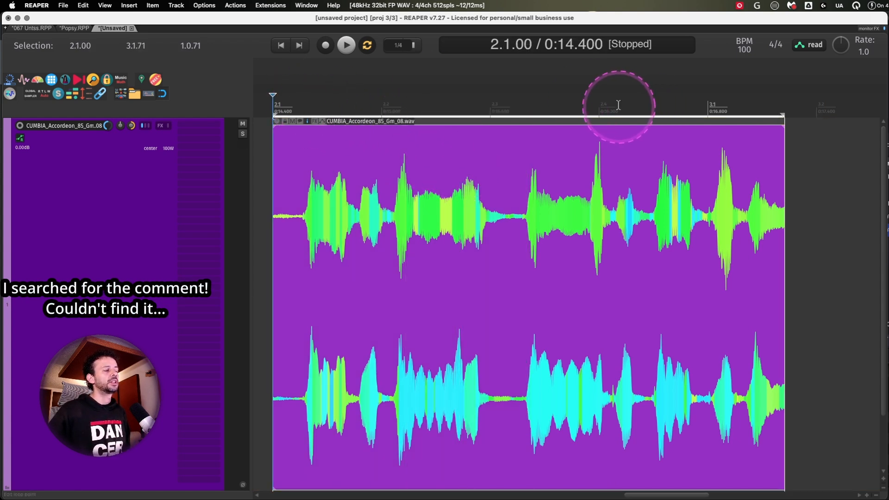
{"action": "key", "text": "shift+slash"}
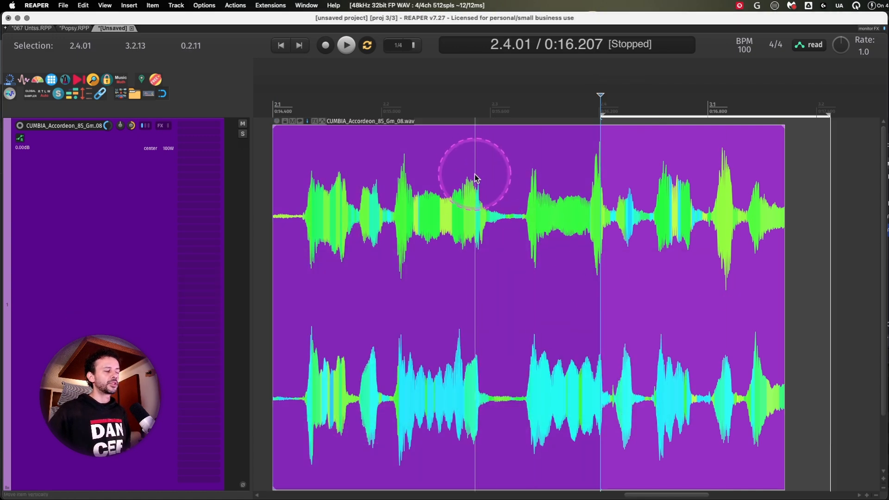
{"action": "key", "text": "super+l"}
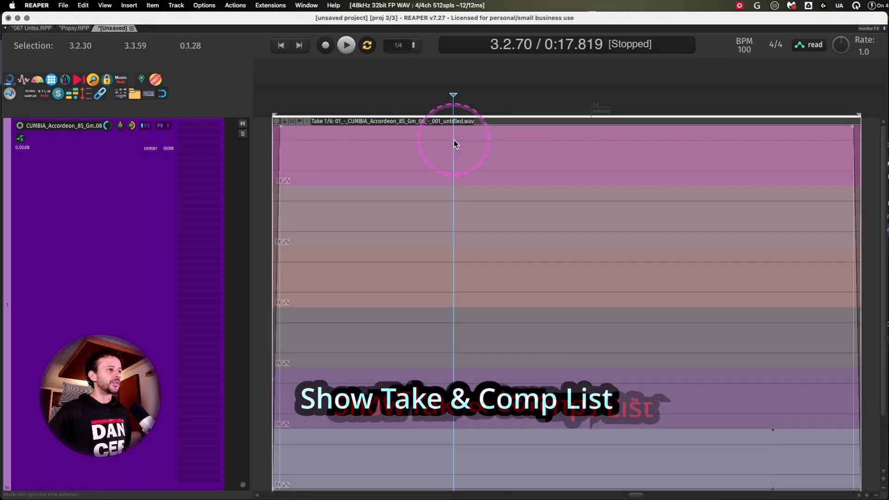
Activate takes 4 and 5 of the six-take item, and choose take 3 from its take list.
{"action": "left_click", "coordinate": [482, 313]}
{"action": "left_click", "coordinate": [488, 384]}
{"action": "key", "text": "t"}
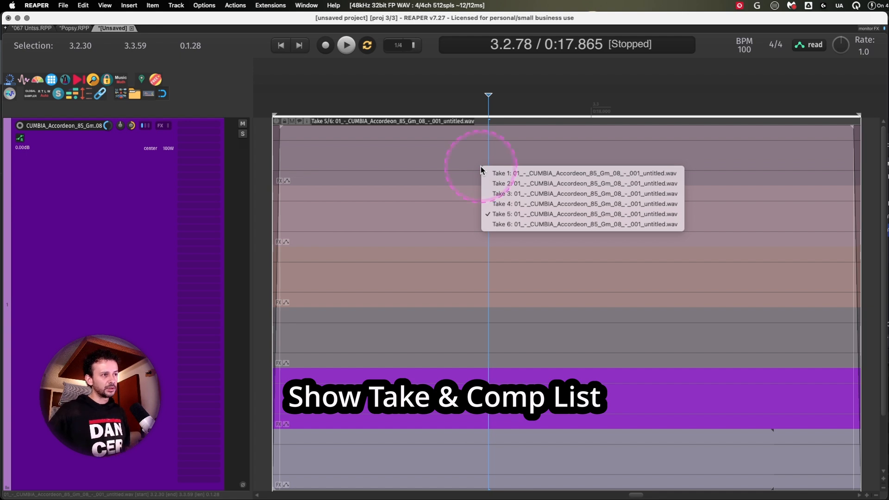
{"action": "left_click", "coordinate": [515, 193]}
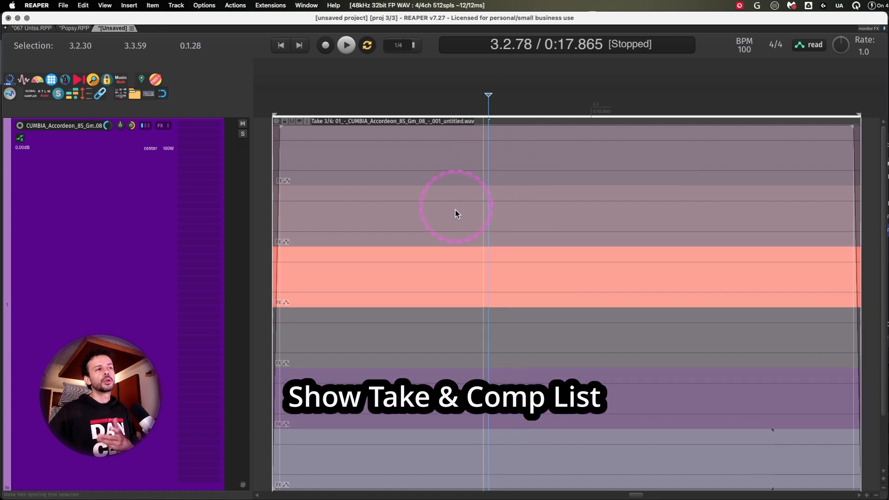
Switch the item's active take through takes 1, 3, 4, 5 and 6, ending on take 4.
{"action": "left_click", "coordinate": [482, 149]}
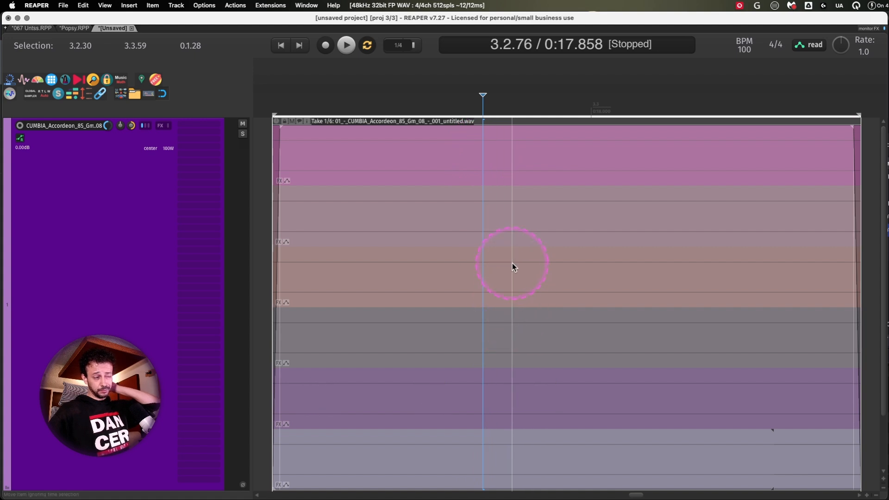
{"action": "left_click", "coordinate": [513, 269]}
{"action": "left_click", "coordinate": [520, 335]}
{"action": "left_click", "coordinate": [524, 384]}
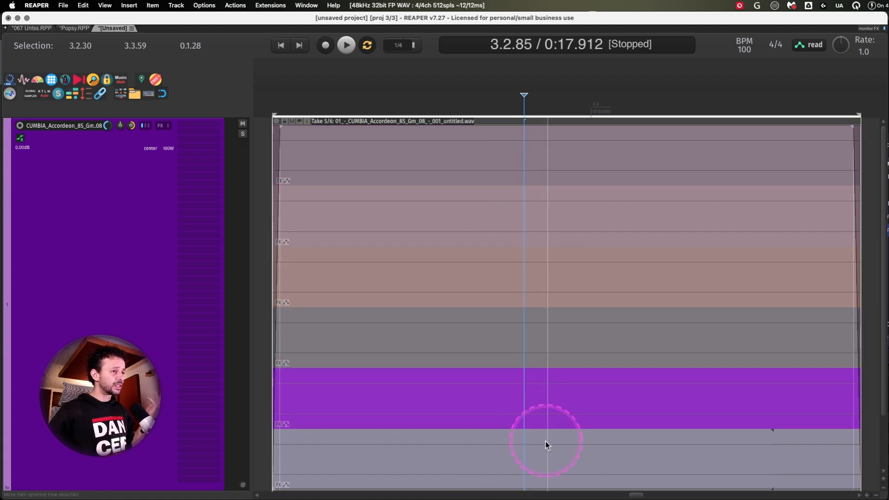
{"action": "left_click", "coordinate": [545, 440]}
{"action": "left_click", "coordinate": [542, 326]}
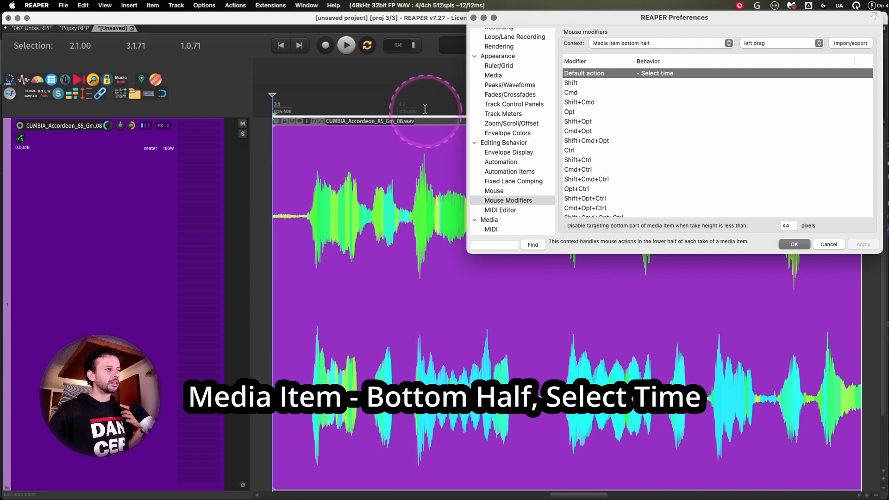
Draw three successive time selections over the accordion item: 2.2.24 to 2.3.62, 2.2.91 to 2.4.59, and 2.1.63 to 2.2.65.
{"action": "left_click_drag", "start_coordinate": [427, 112], "coordinate": [601, 111]}
{"action": "scroll", "coordinate": [567, 301], "scroll_direction": "left", "scroll_amount": 3}
{"action": "scroll", "coordinate": [541, 371], "scroll_direction": "left", "scroll_amount": 2}
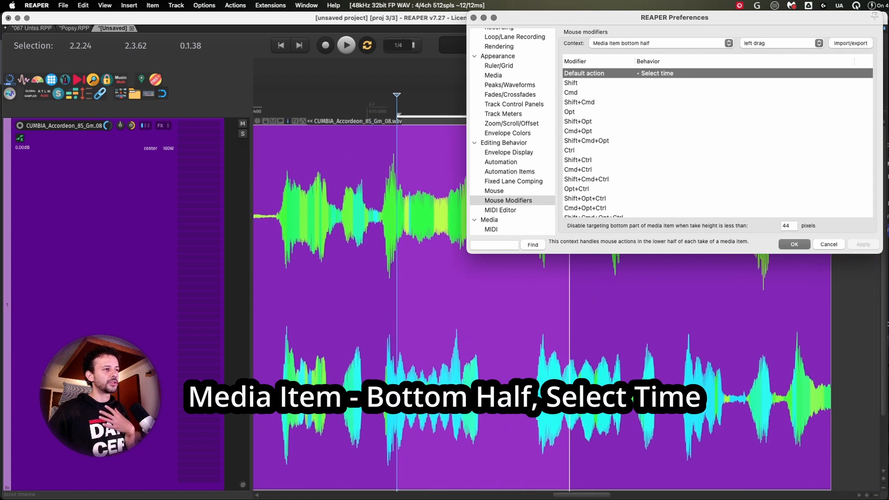
{"action": "left_click_drag", "start_coordinate": [694, 352], "coordinate": [484, 352]}
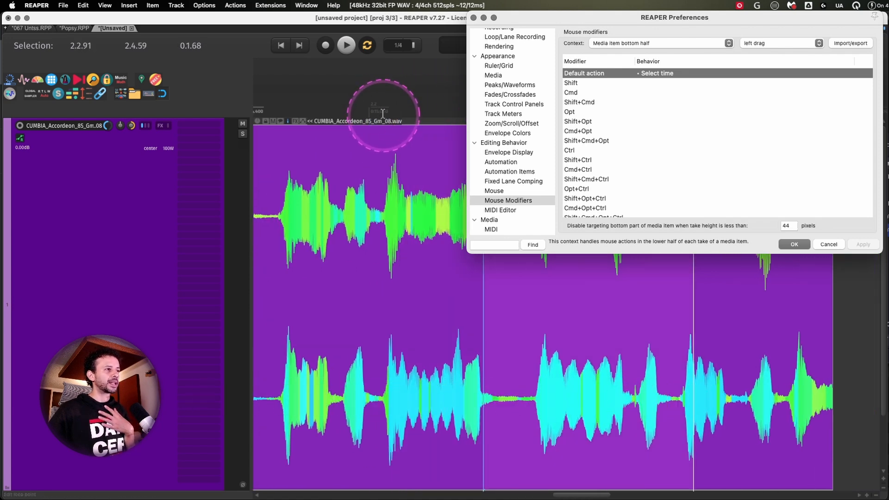
{"action": "scroll", "coordinate": [392, 82], "scroll_direction": "left", "scroll_amount": 2}
{"action": "left_click_drag", "start_coordinate": [346, 106], "coordinate": [467, 102]}
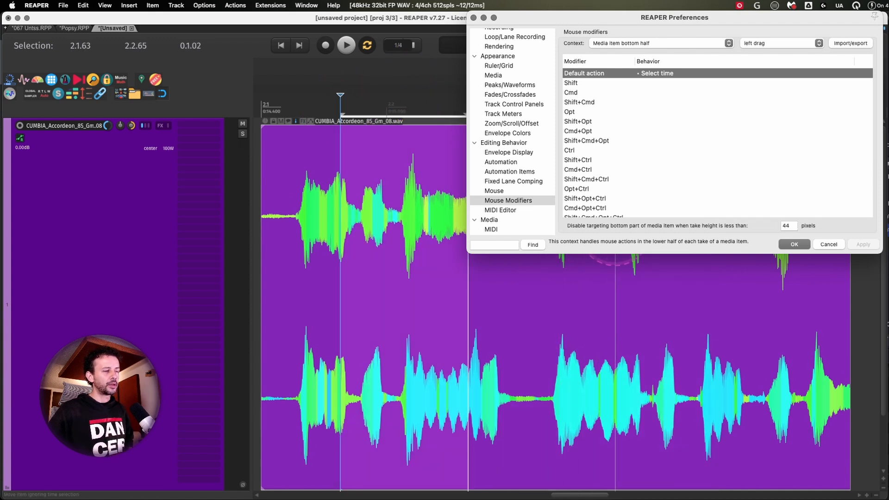
Draw a time selection from 2.3.35 to 2.4.85 in the accordion item's lower half, and a wider one across its middle.
{"action": "left_click", "coordinate": [615, 259]}
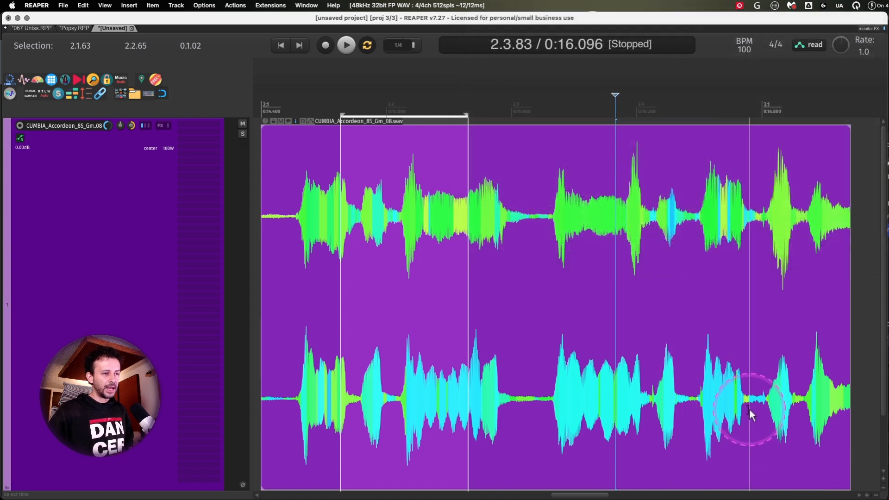
{"action": "left_click_drag", "start_coordinate": [743, 407], "coordinate": [554, 409]}
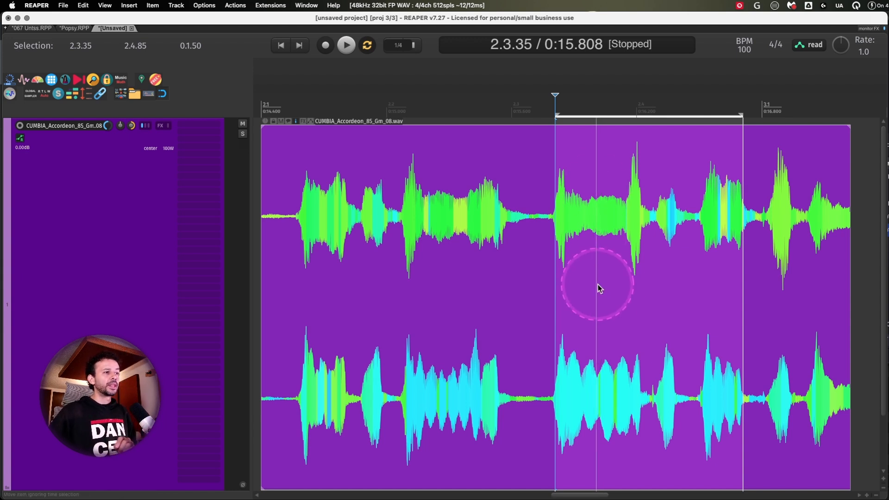
{"action": "left_click_drag", "start_coordinate": [402, 400], "coordinate": [686, 384]}
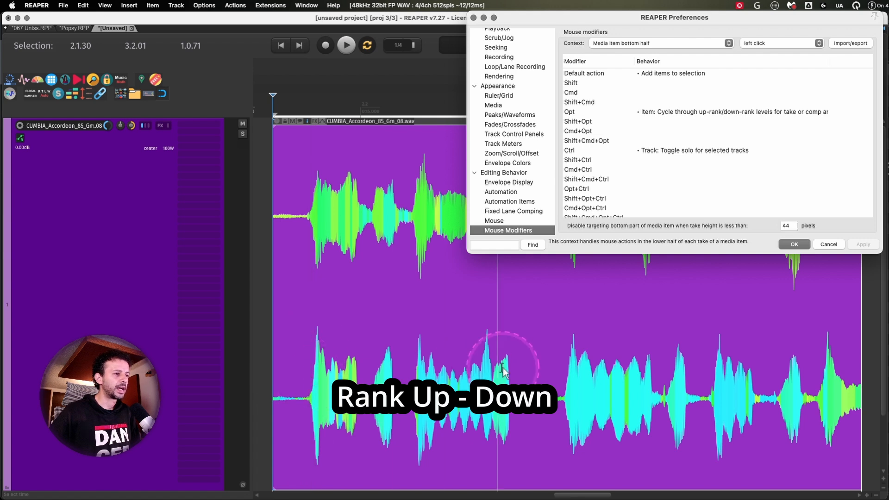
Cycle the accordion item through its down-rank and up-rank levels, ending on a two-level up-rank.
{"action": "left_click", "coordinate": [549, 359]}
{"action": "left_click", "coordinate": [535, 363]}
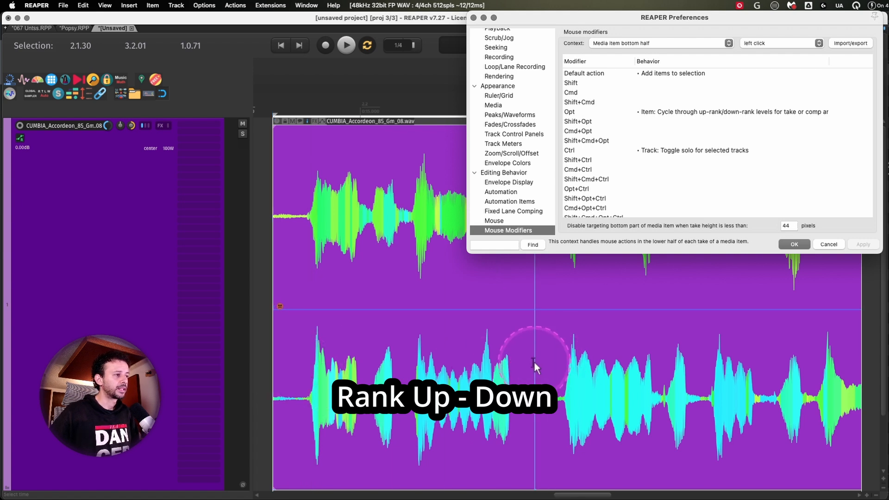
{"action": "left_click", "coordinate": [444, 366]}
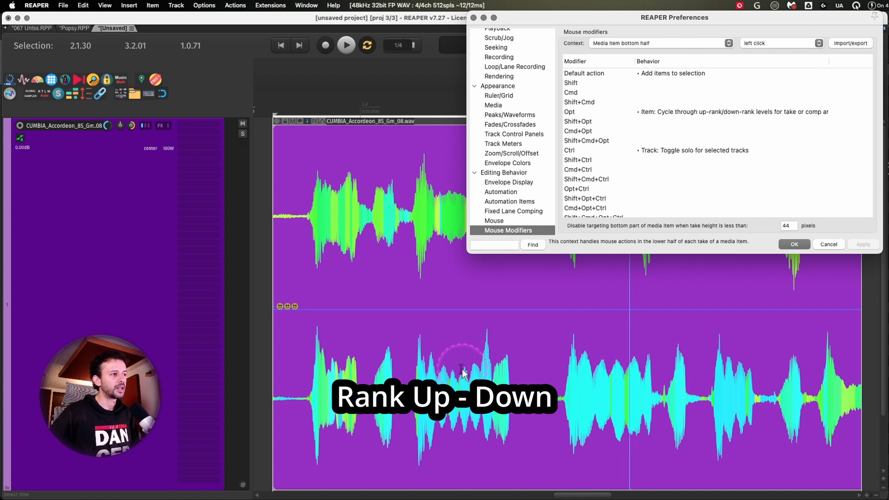
{"action": "left_click", "coordinate": [555, 373]}
{"action": "left_click", "coordinate": [483, 363]}
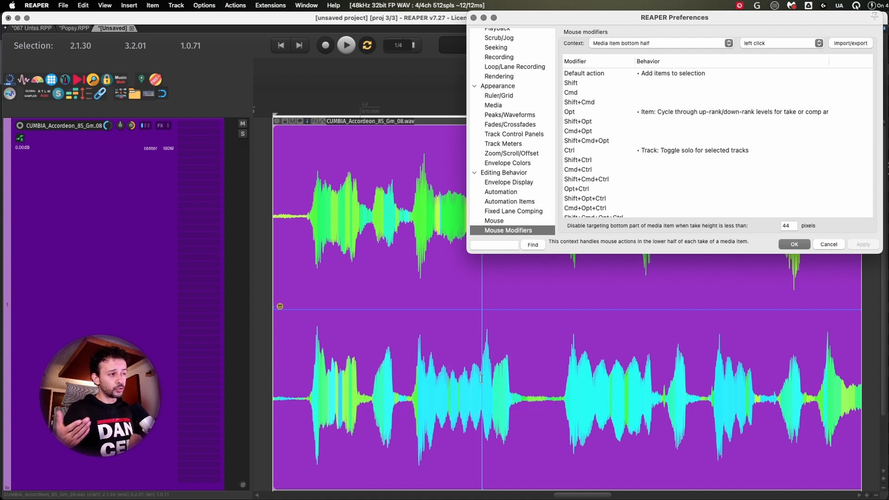
{"action": "left_click", "coordinate": [500, 377]}
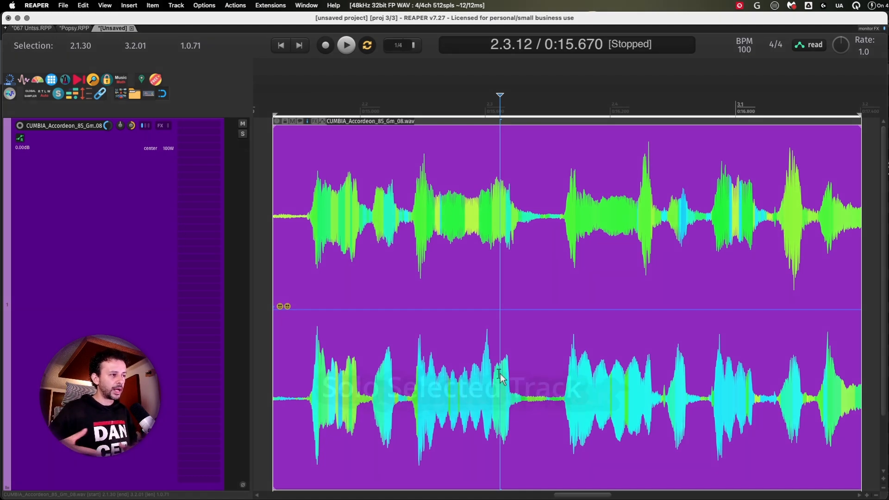
Select the empty second track below the accordion track and toggle its solo on and off repeatedly.
{"action": "left_click", "coordinate": [483, 359]}
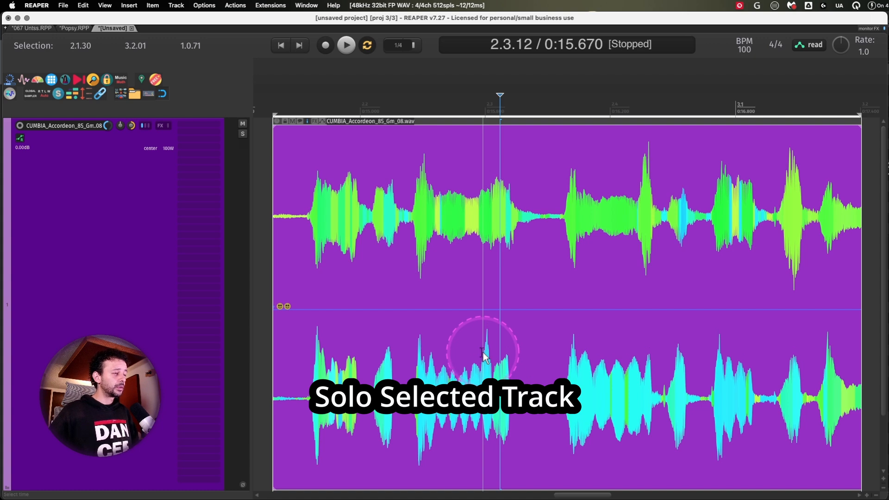
{"action": "double_click", "coordinate": [483, 357]}
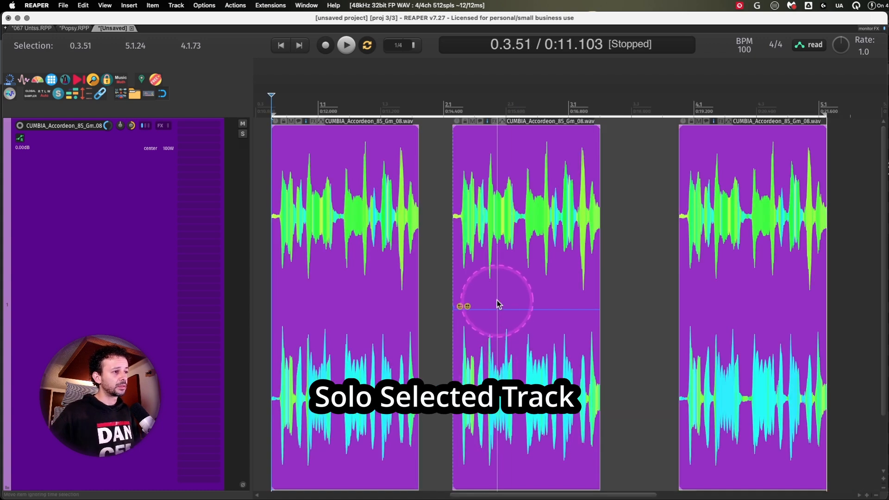
{"action": "scroll", "coordinate": [142, 285], "scroll_direction": "down", "scroll_amount": 10}
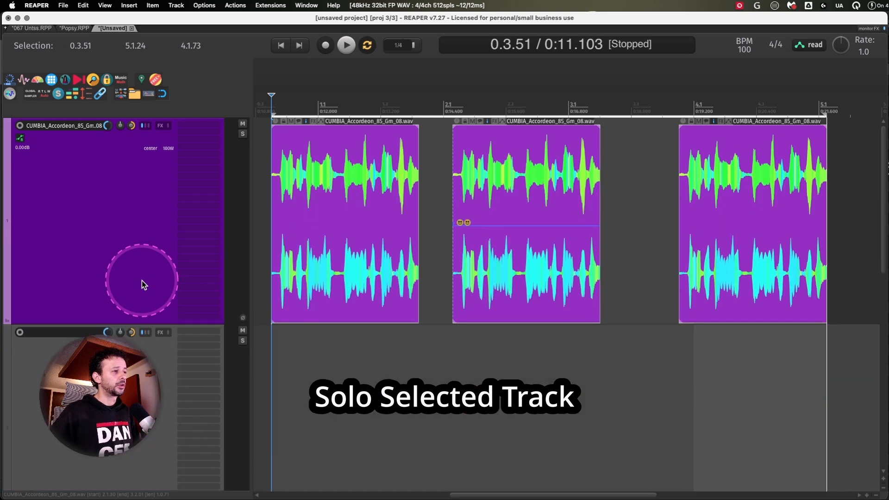
{"action": "scroll", "coordinate": [605, 299], "scroll_direction": "down", "scroll_amount": 3}
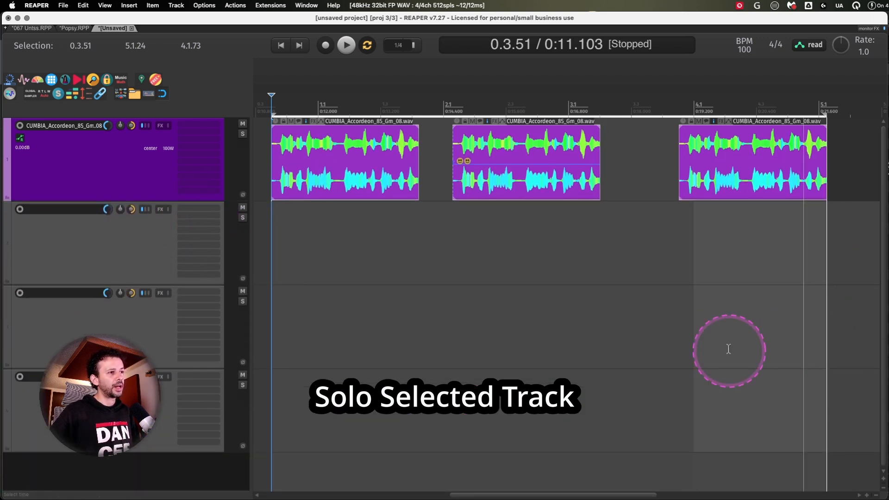
{"action": "left_click", "coordinate": [731, 246]}
{"action": "key", "text": "F6"}
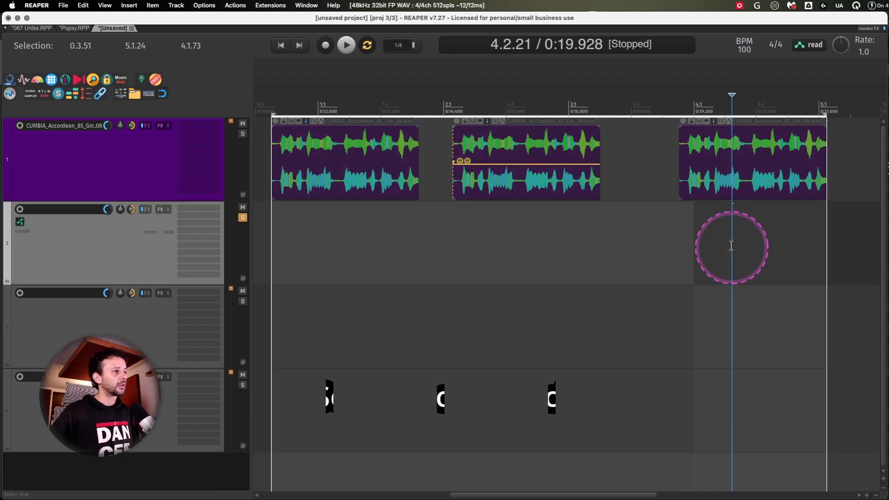
{"action": "key", "text": "F6"}
{"action": "key", "text": "F6"}
{"action": "key", "text": "F6"}
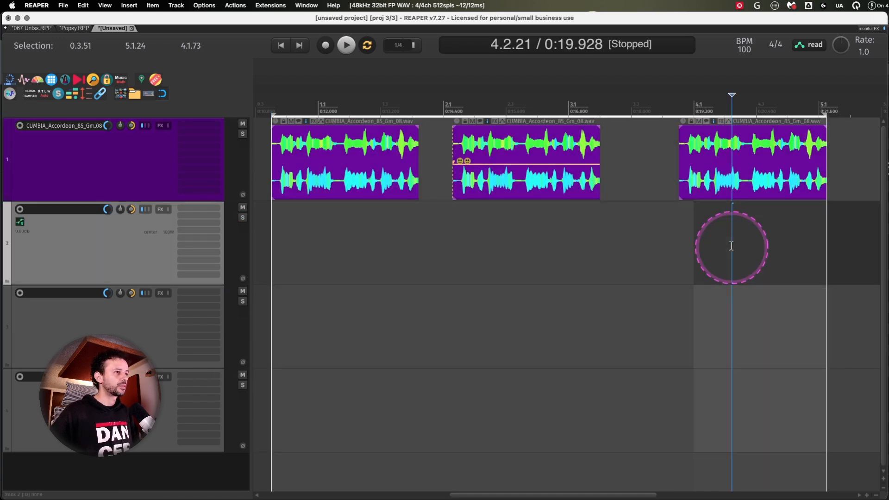
Move the last accordion item down to the fourth track and the middle one down to the second track.
{"action": "left_click", "coordinate": [745, 140]}
{"action": "left_click_drag", "start_coordinate": [744, 140], "coordinate": [745, 392]}
{"action": "left_click_drag", "start_coordinate": [517, 138], "coordinate": [522, 222]}
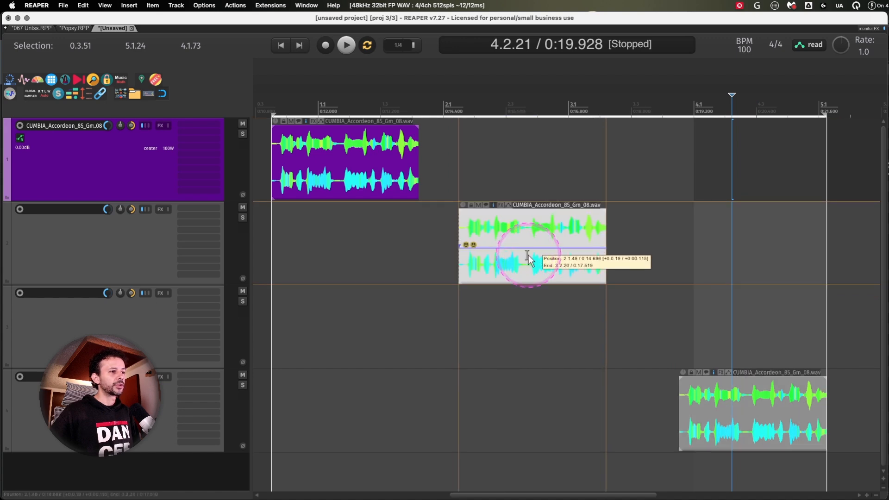
Toggle solo on the fourth track from its accordion item.
{"action": "left_click", "coordinate": [720, 396]}
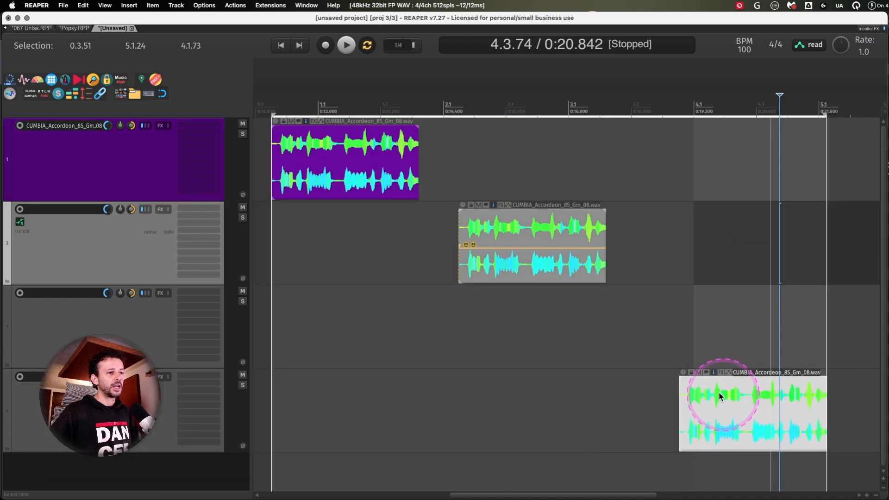
{"action": "left_click", "coordinate": [768, 442]}
{"action": "key", "text": "F6"}
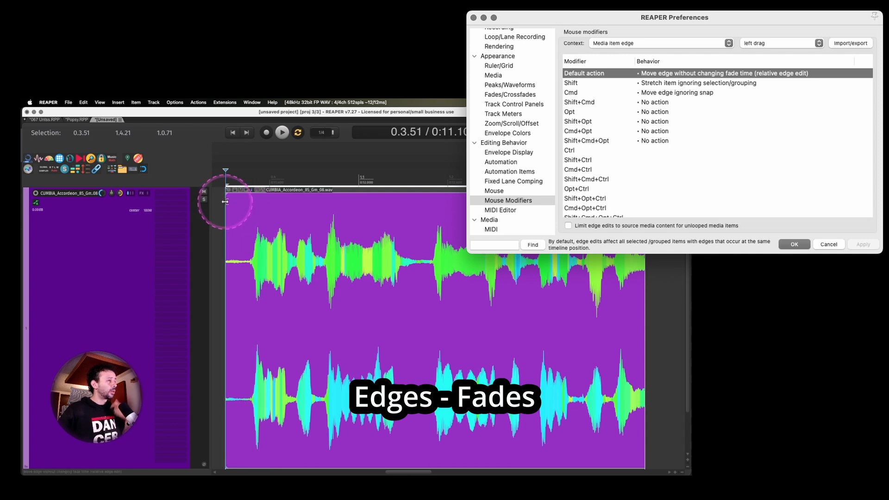
Give the accordion item a fade-in ending at 0.4.49 and a fade-out starting at 1.2.71, and view the fade-in shape choices.
{"action": "mouse_move", "coordinate": [227, 195]}
{"action": "left_mouse_down"}
{"action": "mouse_move", "coordinate": [431, 202]}
{"action": "mouse_move", "coordinate": [227, 197]}
{"action": "mouse_move", "coordinate": [252, 197]}
{"action": "mouse_move", "coordinate": [241, 197]}
{"action": "left_mouse_up"}
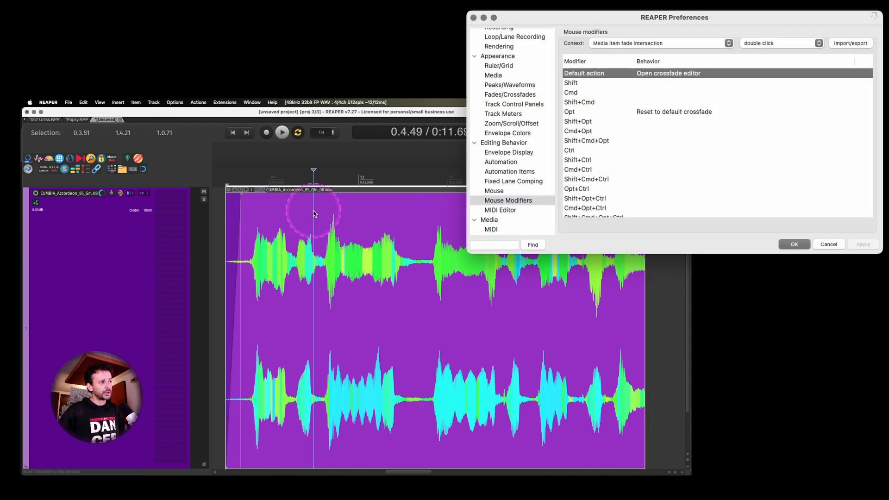
{"action": "left_click", "coordinate": [313, 210], "text": "alt"}
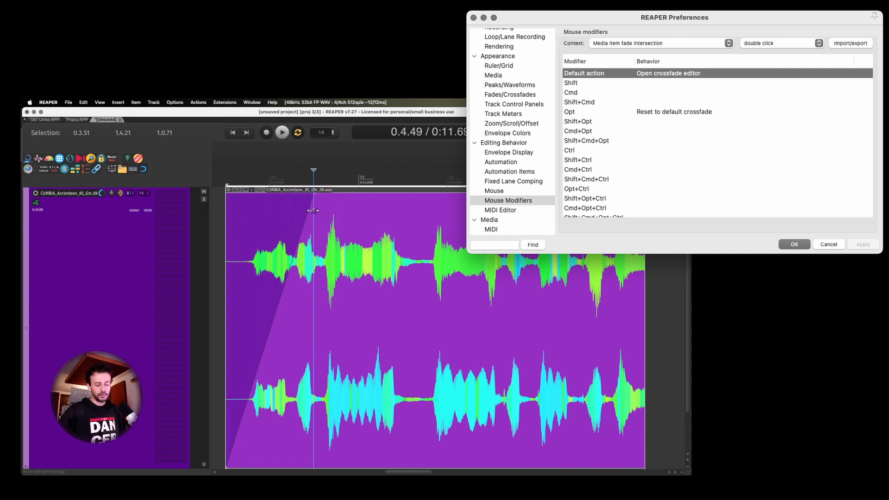
{"action": "key", "text": "shift+slash"}
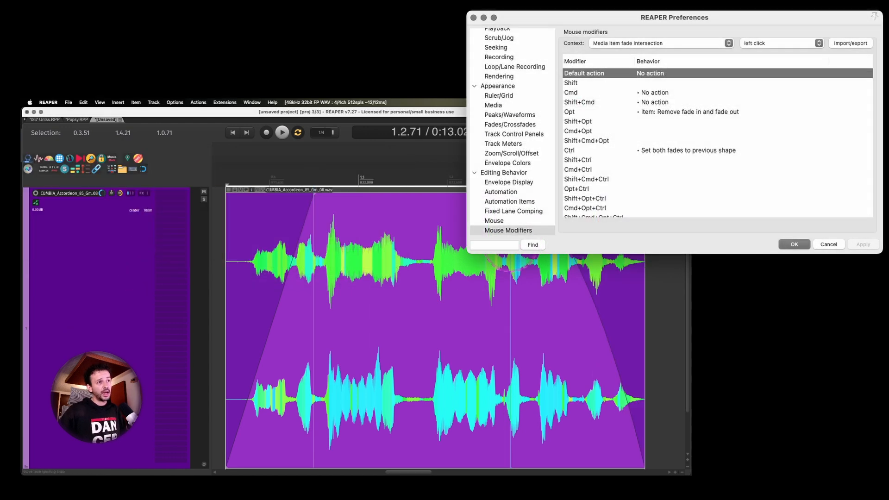
{"action": "right_click", "coordinate": [320, 291]}
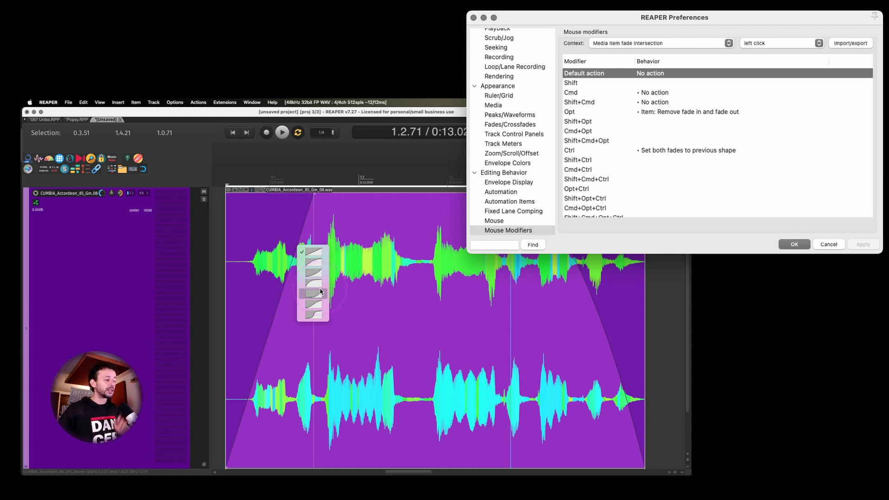
{"action": "left_click", "coordinate": [441, 279]}
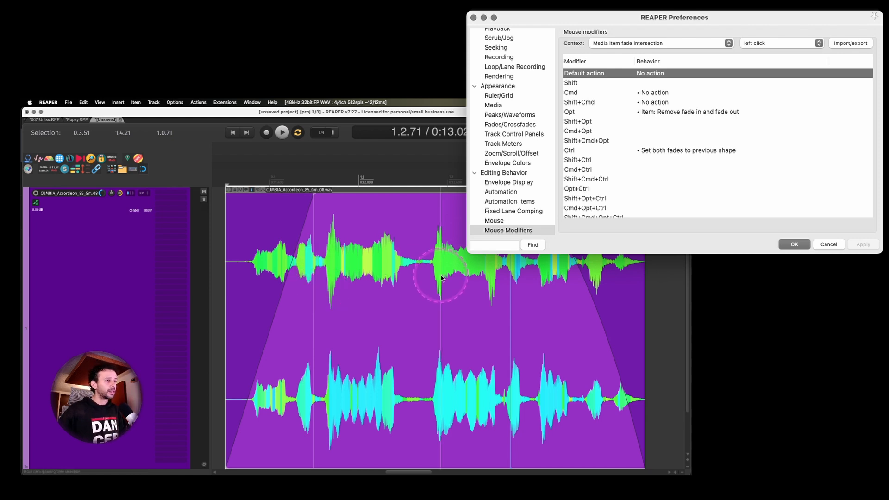
Split the accordion item near its middle and crossfade the two parts across a time selection from 1.1.05 to 1.1.97.
{"action": "left_click", "coordinate": [403, 240]}
{"action": "key", "text": "s"}
{"action": "left_click_drag", "start_coordinate": [363, 406], "coordinate": [454, 267]}
{"action": "left_click", "coordinate": [453, 267]}
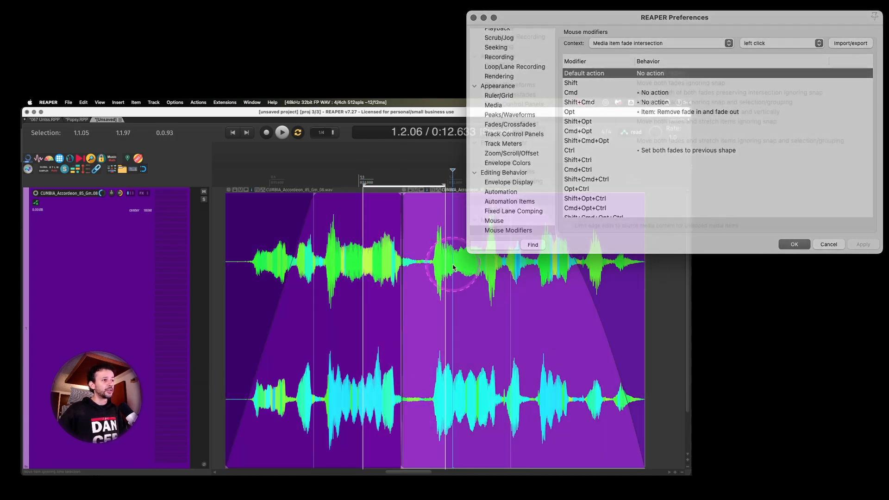
{"action": "left_click", "coordinate": [388, 252], "text": "shift"}
{"action": "key", "text": "x"}
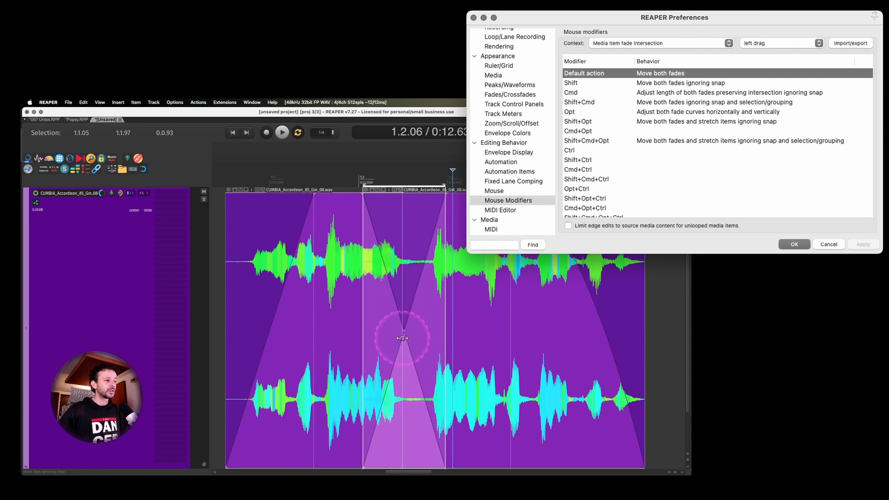
Open the crossfade editor for the overlap, close it, and remove the fades at the crossfade's intersection.
{"action": "right_click", "coordinate": [405, 329]}
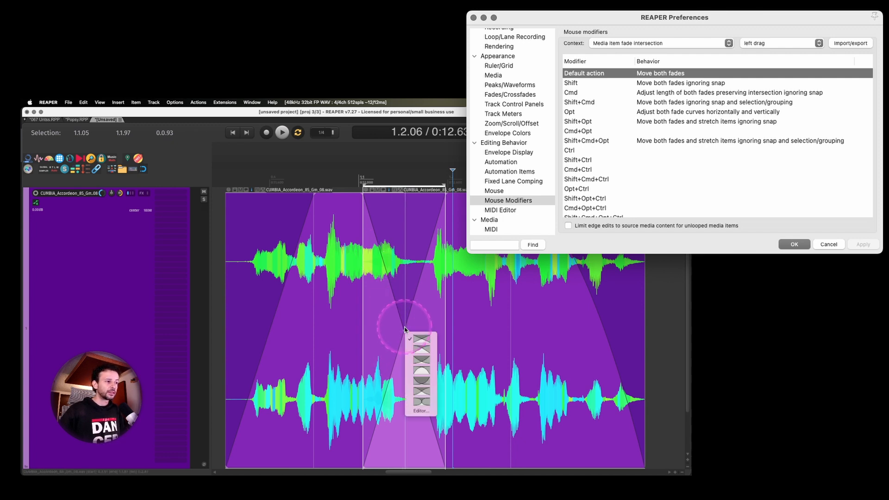
{"action": "left_click", "coordinate": [421, 411]}
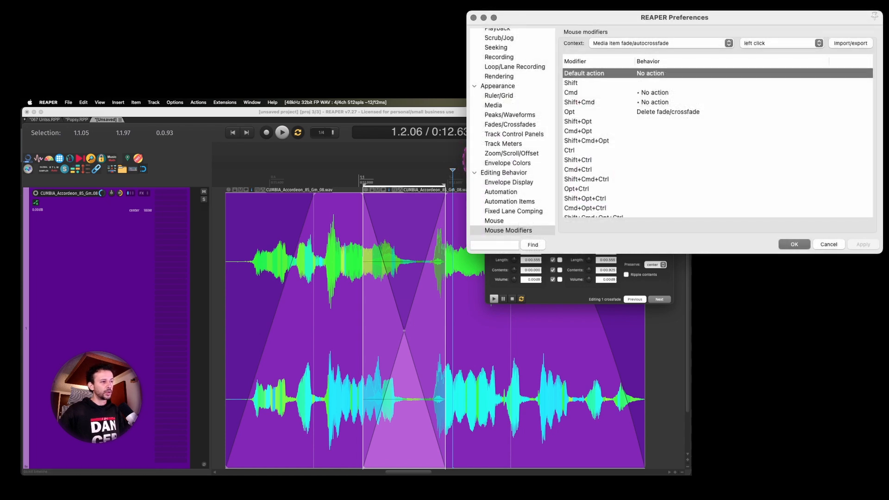
{"action": "left_click", "coordinate": [491, 160]}
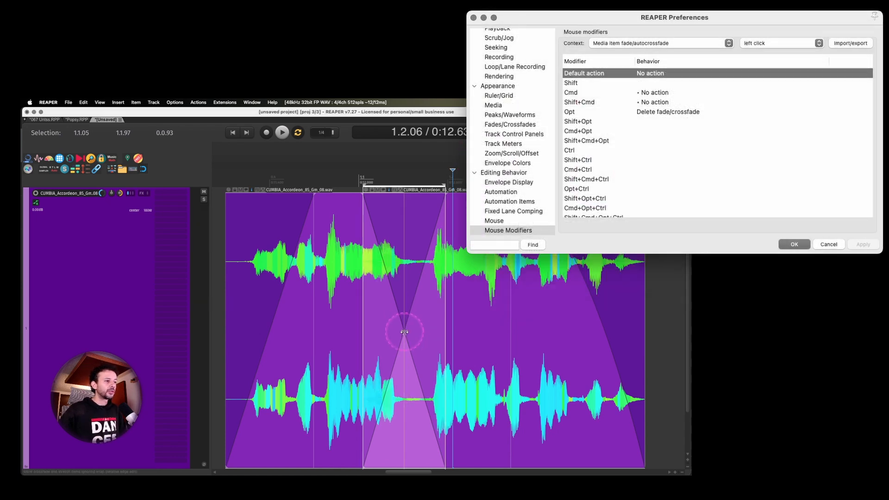
{"action": "left_click", "coordinate": [404, 332], "text": "alt"}
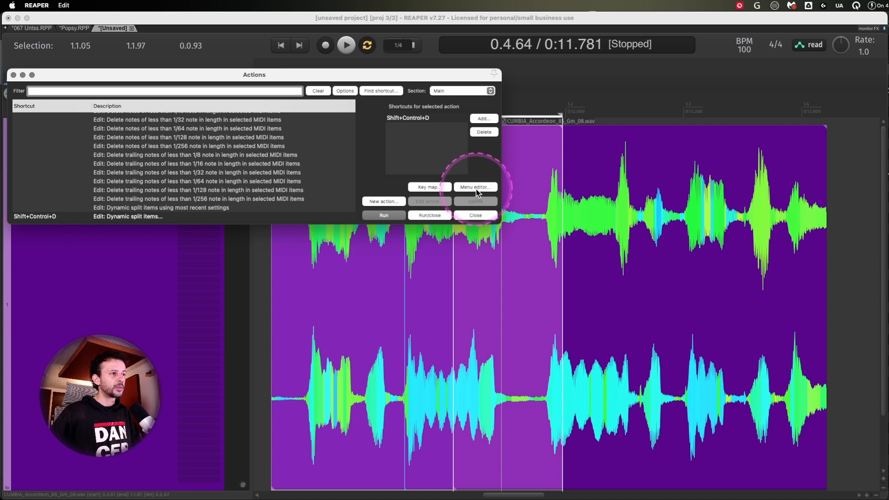
Run Dynamic split items with a gate threshold of -14.5 dB, and fade in the first accordion item up to 0.4.11.
{"action": "left_click", "coordinate": [431, 216]}
{"action": "left_click_drag", "start_coordinate": [596, 250], "coordinate": [628, 251]}
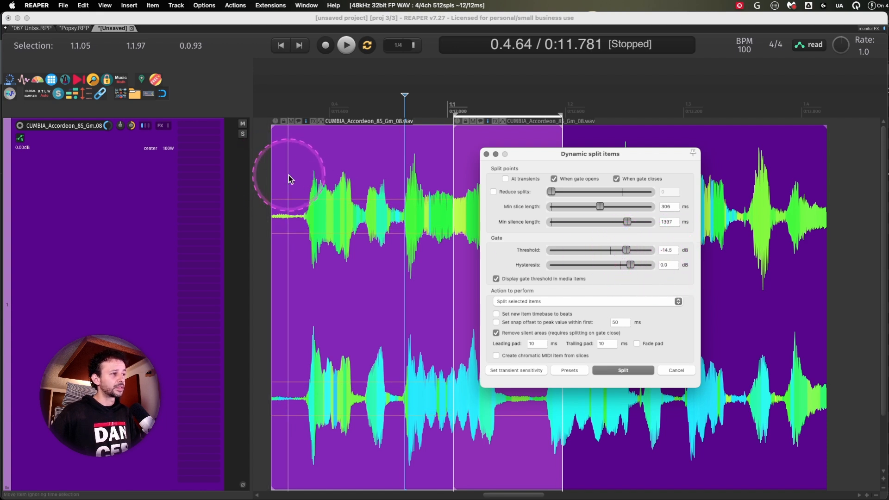
{"action": "left_click", "coordinate": [342, 195]}
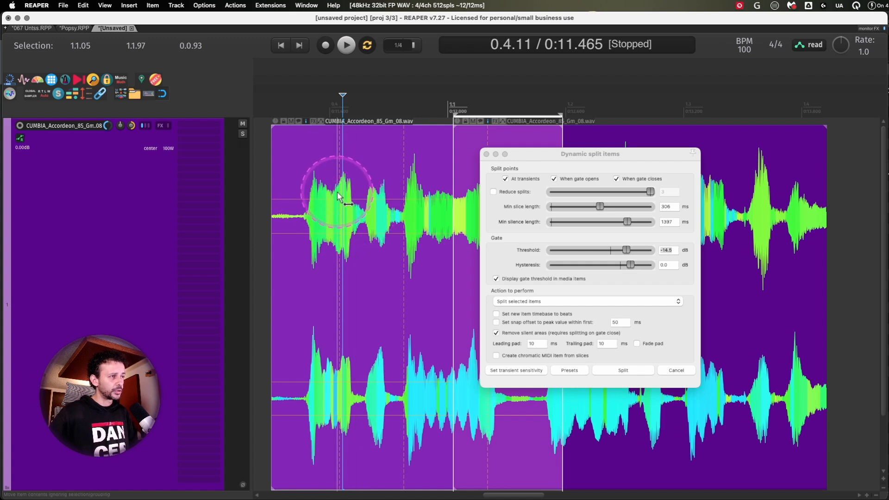
{"action": "key", "text": "alt+d"}
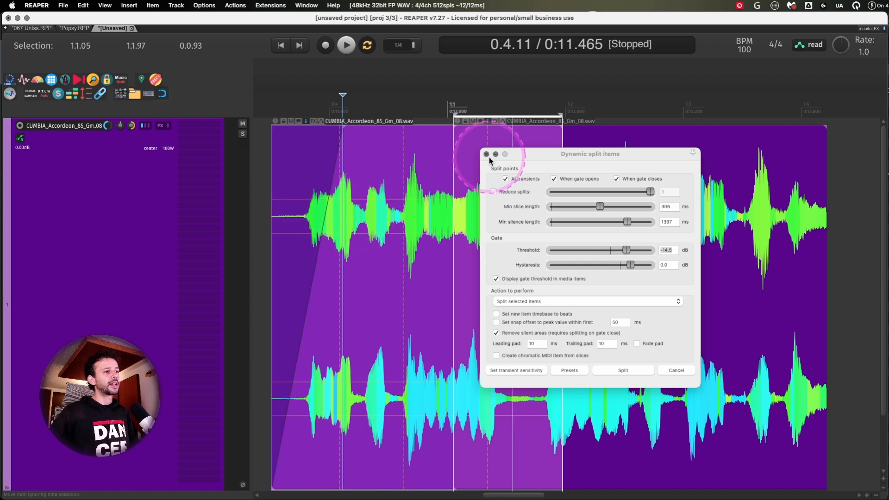
Split the accordion item at 1.1.67 and crossfade both parts across a time selection from 1.1.52 to 1.1.93.
{"action": "left_click", "coordinate": [571, 167]}
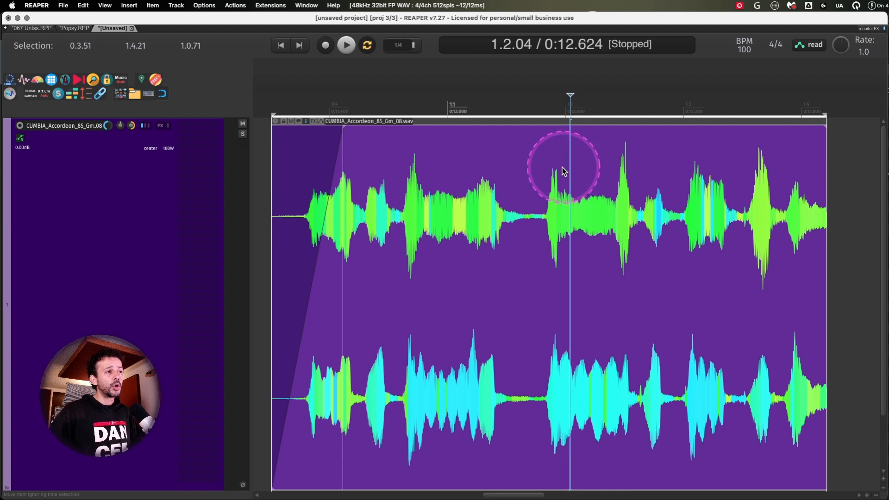
{"action": "left_click", "coordinate": [527, 170]}
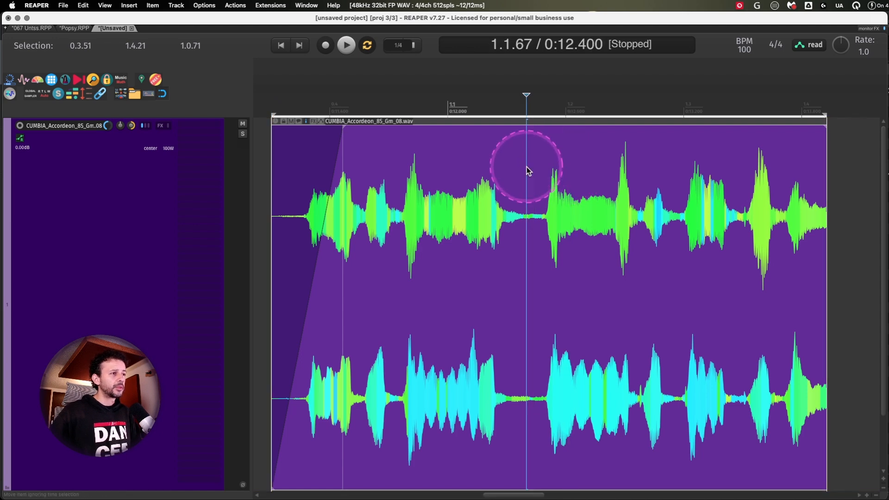
{"action": "key", "text": "s"}
{"action": "left_click", "coordinate": [573, 318], "text": "shift"}
{"action": "left_click_drag", "start_coordinate": [557, 366], "coordinate": [510, 386]}
{"action": "left_click", "coordinate": [478, 239]}
{"action": "left_click", "coordinate": [610, 209], "text": "shift"}
{"action": "key", "text": "x"}
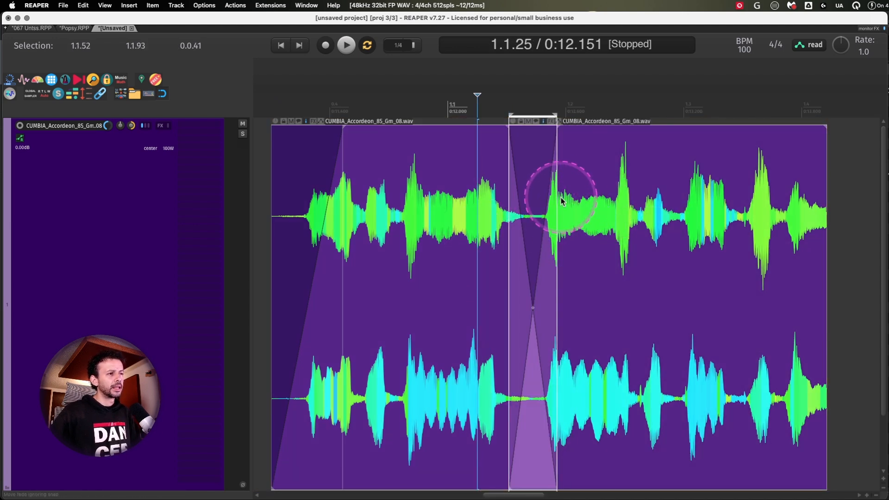
Try an edit on the second accordion part, and undo back to before the crossfade and split.
{"action": "left_click", "coordinate": [578, 202]}
{"action": "left_click_drag", "start_coordinate": [548, 203], "coordinate": [648, 200]}
{"action": "key", "text": "super+z"}
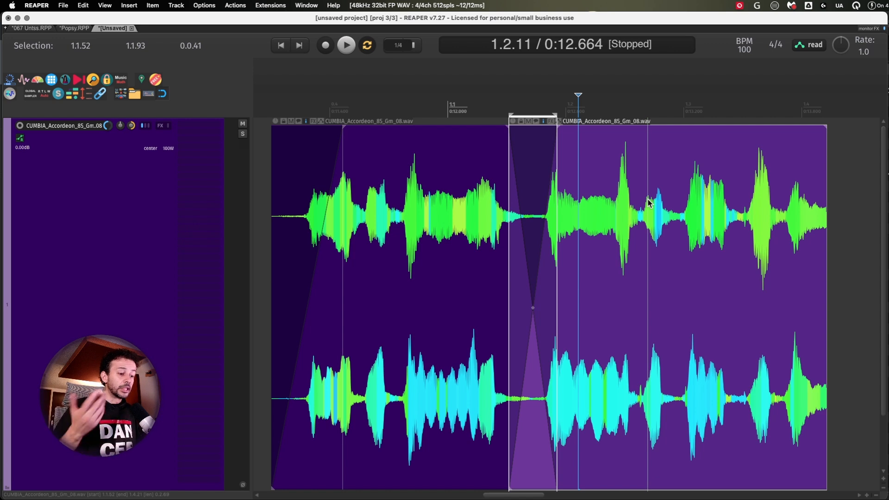
{"action": "key", "text": "super+z"}
Add a take marker named TIP to the accordion item at 0.4.62.
{"action": "left_click", "coordinate": [400, 204]}
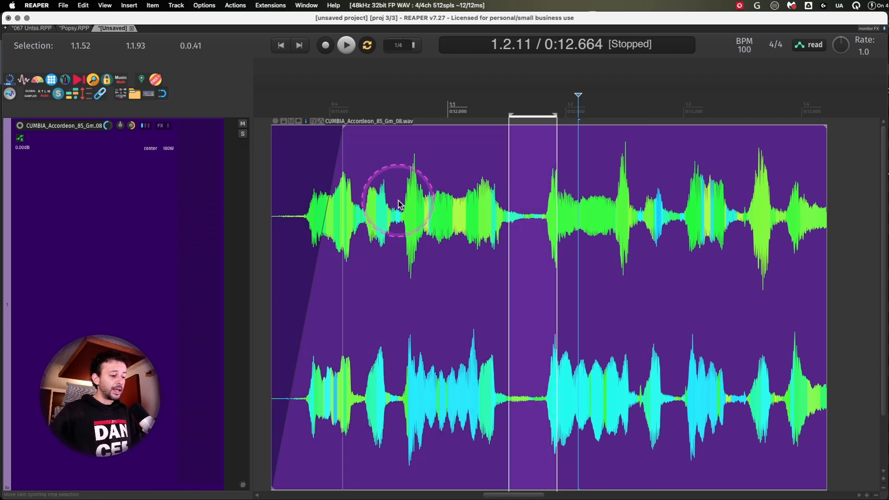
{"action": "left_click", "coordinate": [403, 207]}
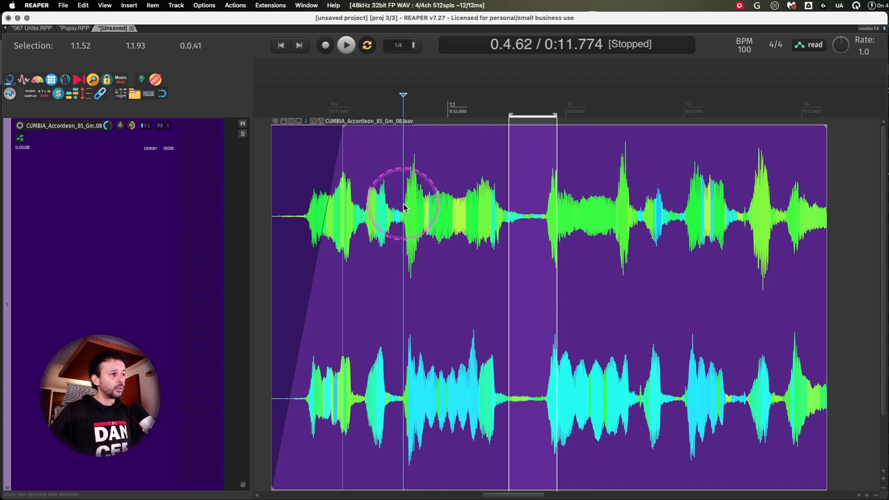
{"action": "key", "text": "alt+m"}
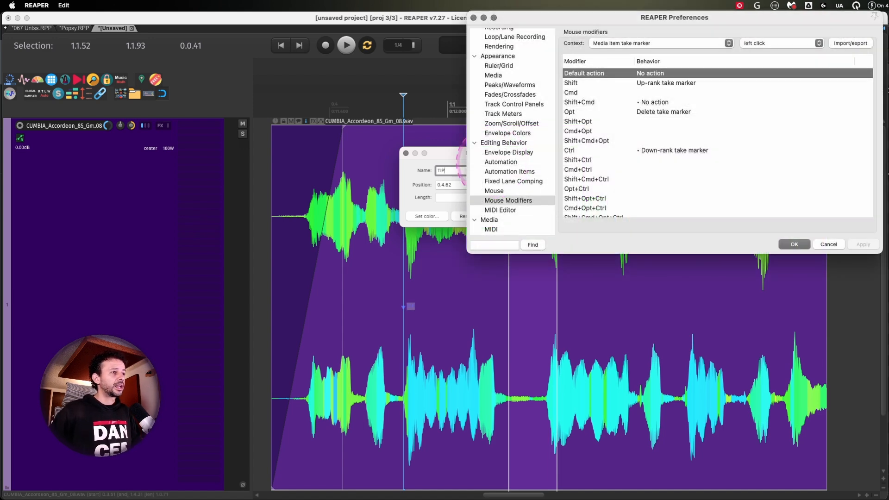
{"action": "key", "text": "Return"}
Move the TIP take marker to just past the end of the time selection.
{"action": "left_click", "coordinate": [709, 327]}
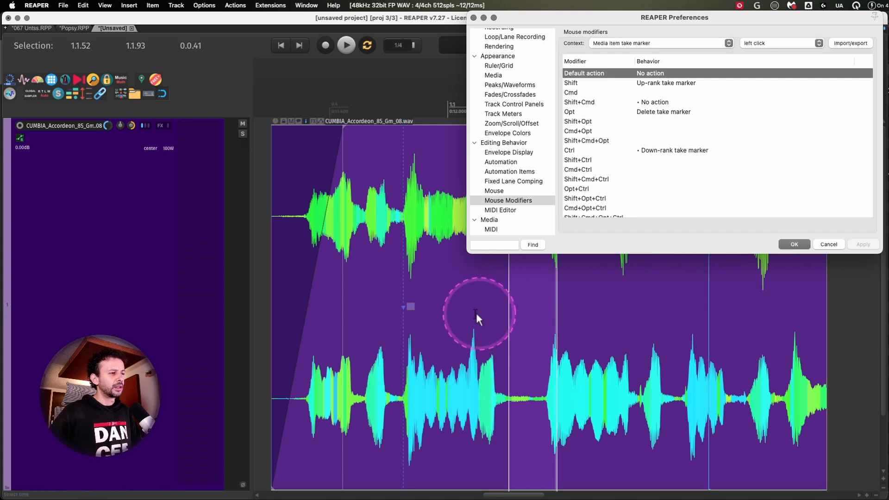
{"action": "key", "text": "ctrl+alt+m"}
{"action": "key", "text": "ctrl+alt+m"}
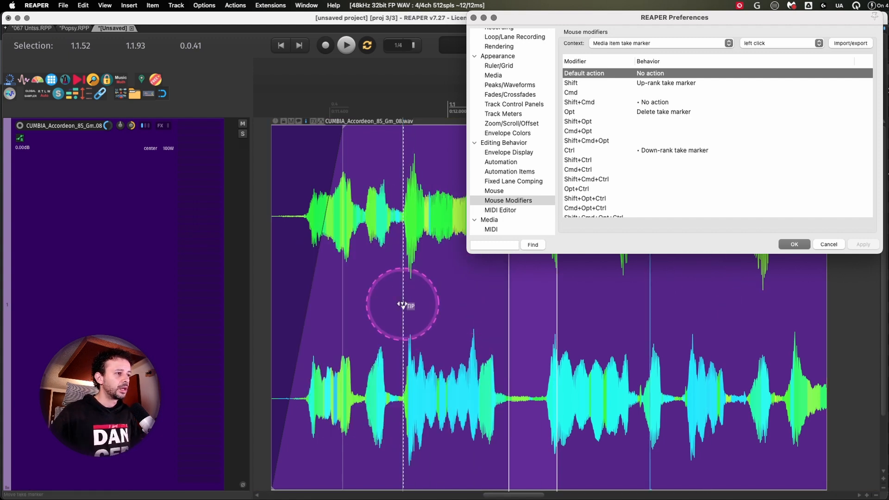
{"action": "left_click_drag", "start_coordinate": [402, 305], "coordinate": [588, 305]}
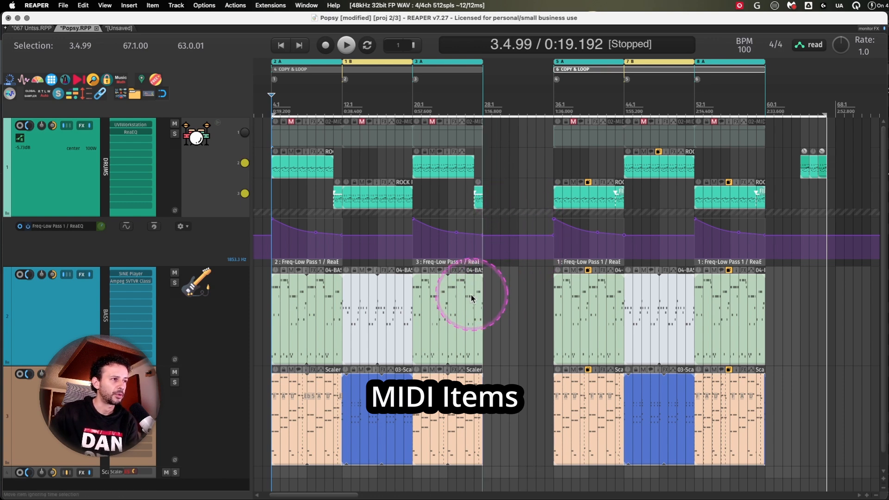
Fade out the third bass MIDI item in the Popsy project from 24.1.00 to its end.
{"action": "left_click", "coordinate": [448, 303]}
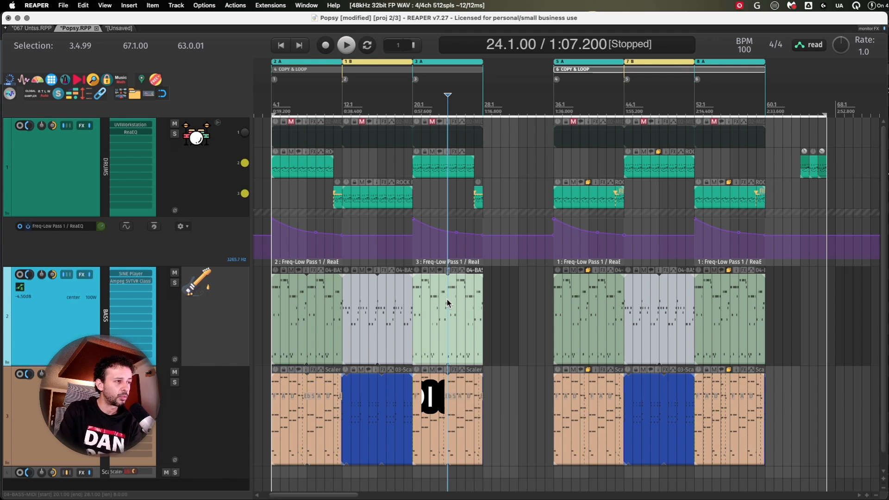
{"action": "key", "text": "g"}
{"action": "key", "text": "z"}
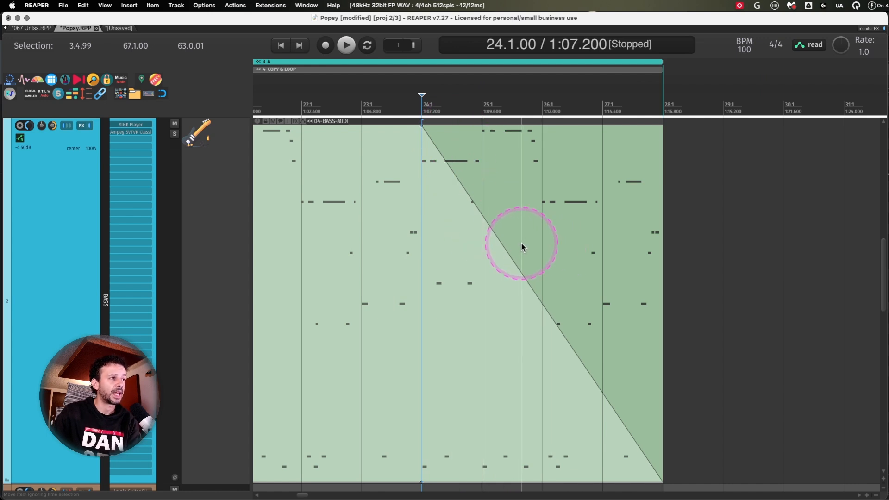
Check in the Item Fade Defaults preferences that fade and crossfade preferences apply to MIDI items.
{"action": "key", "text": "super+p"}
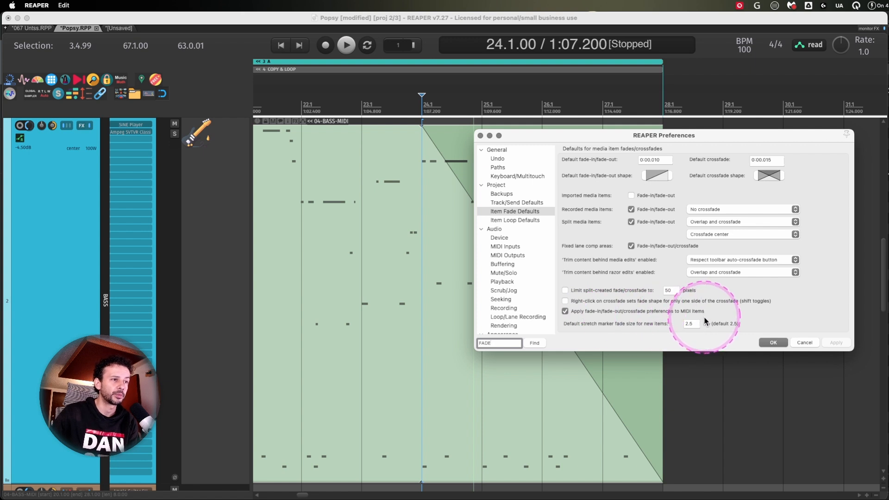
{"action": "left_click", "coordinate": [774, 343]}
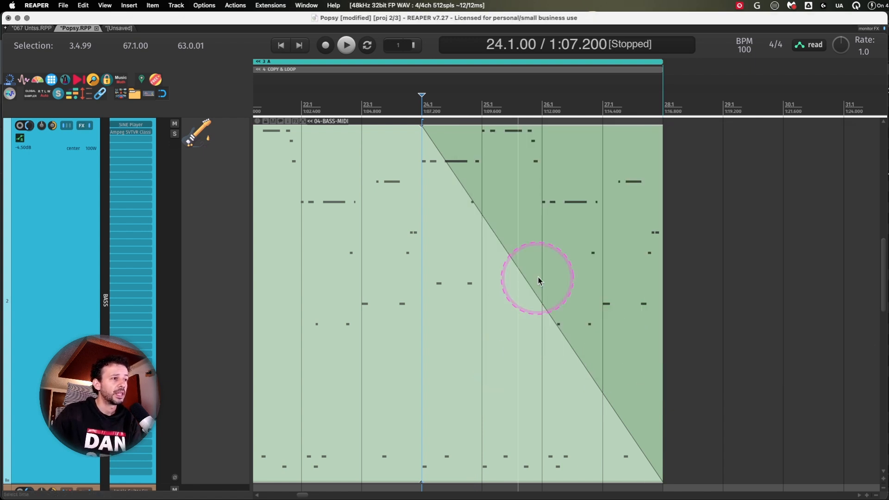
{"action": "left_click", "coordinate": [300, 150]}
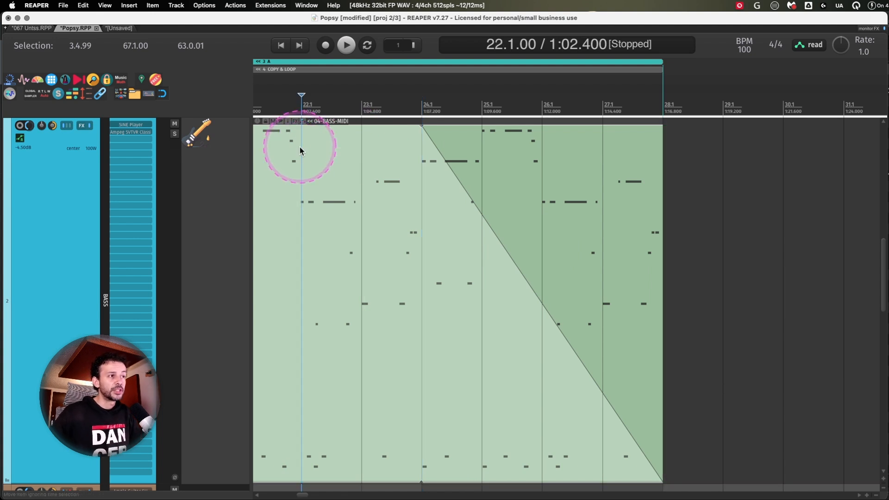
Delete the short drum items lying beyond the last region, after 60.1.00.
{"action": "key", "text": "shift+f"}
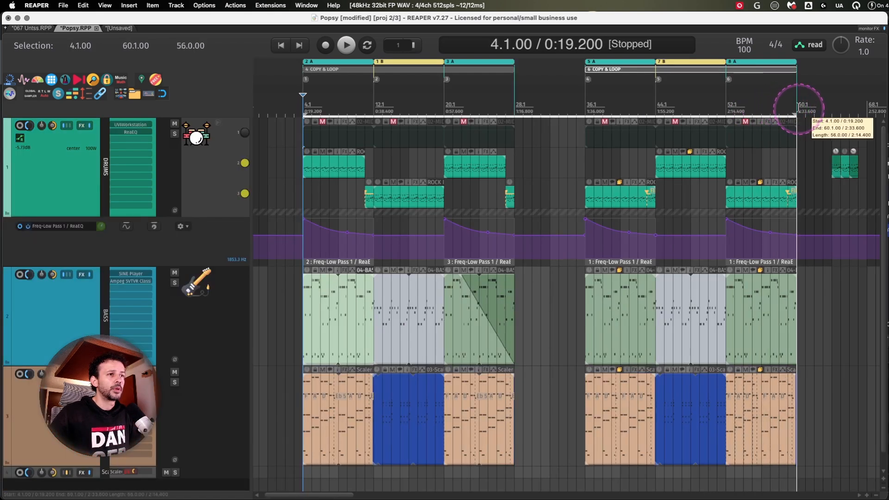
{"action": "left_click", "coordinate": [824, 149]}
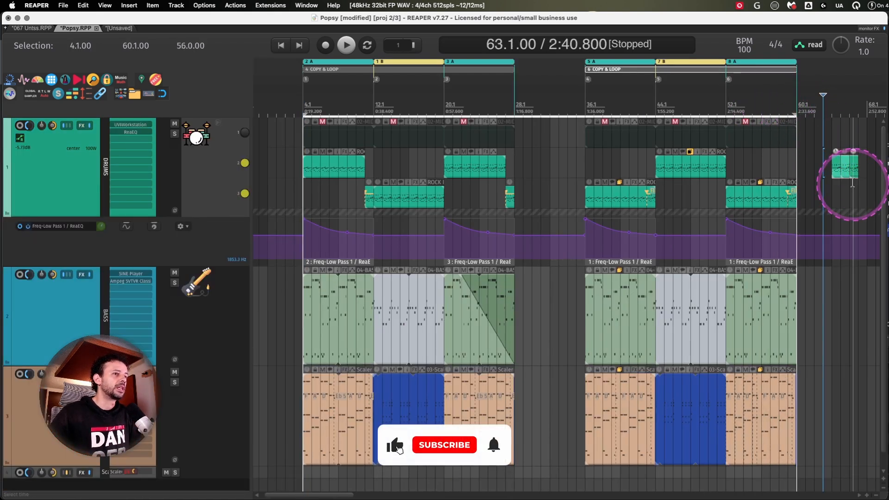
{"action": "key", "text": "Delete"}
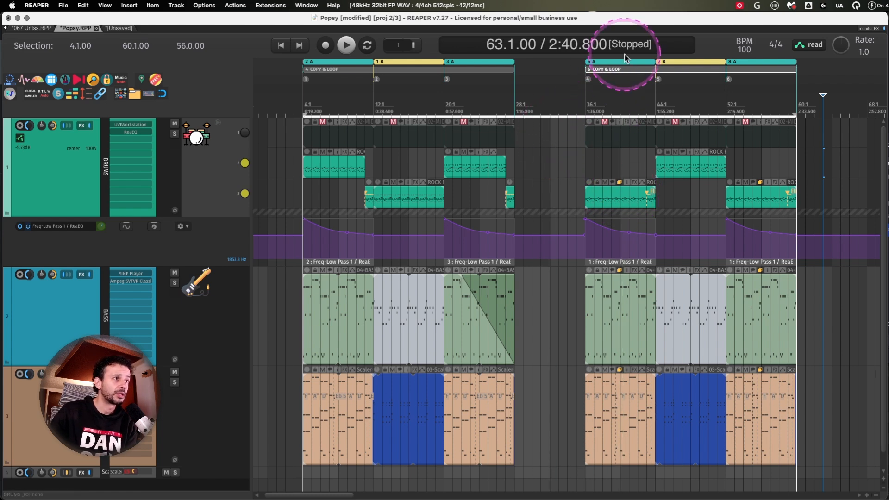
Extend the first ROCK F-glued drum item in the second lane from 11.1.00 to the end of region 3 A.
{"action": "left_click", "coordinate": [340, 62]}
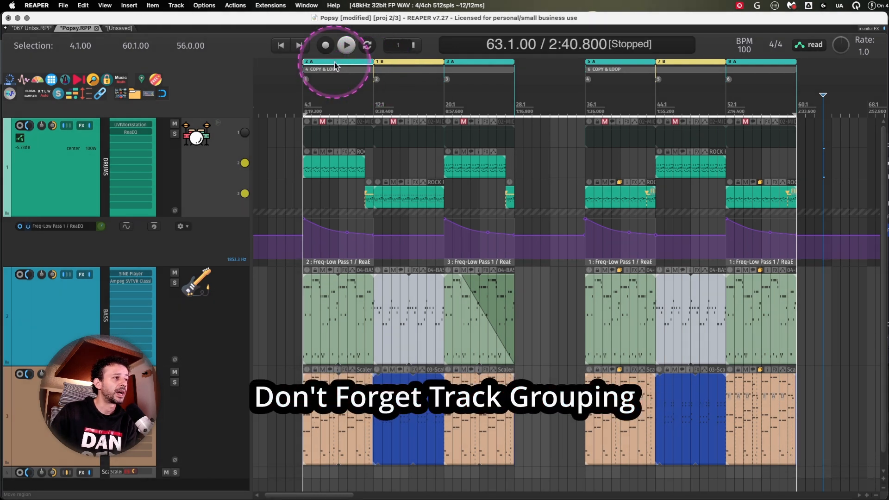
{"action": "left_click", "coordinate": [362, 169]}
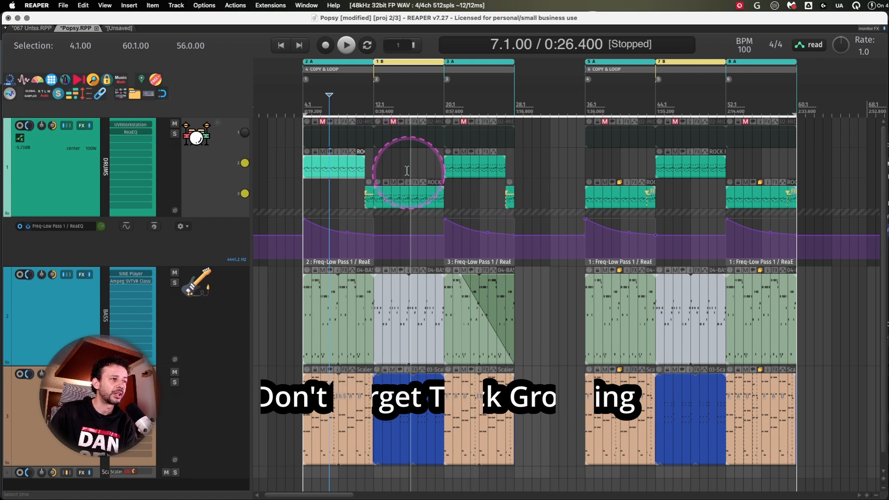
{"action": "left_click", "coordinate": [383, 165]}
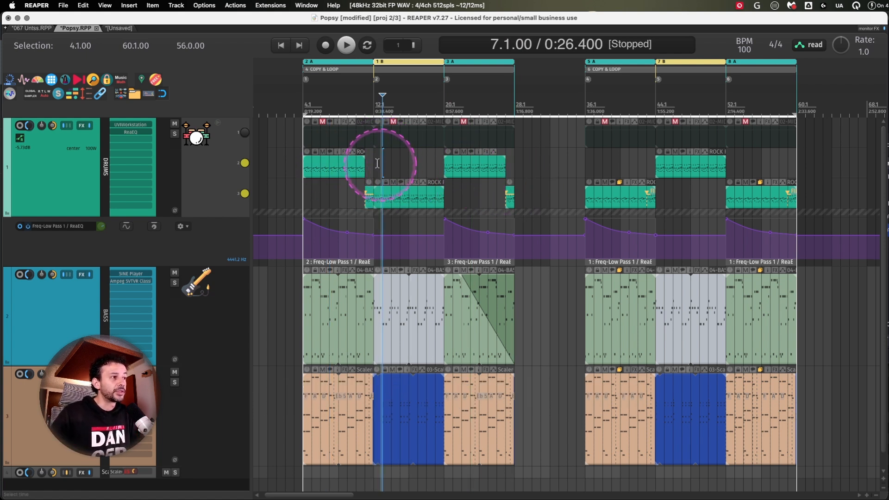
{"action": "left_click_drag", "start_coordinate": [363, 165], "coordinate": [514, 165]}
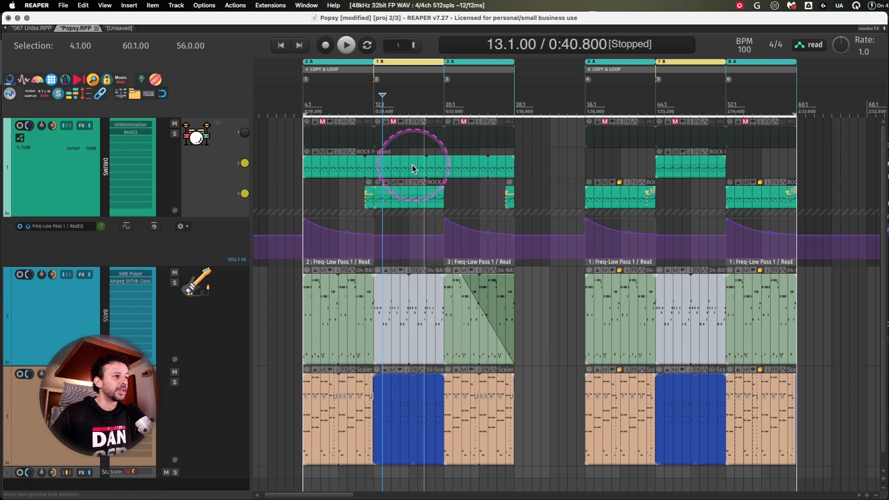
Split the extended ROCK F-glued drum item at 11.1.00 and at 18.1.00, and mute the middle part.
{"action": "left_click", "coordinate": [349, 163]}
{"action": "left_click", "coordinate": [365, 163]}
{"action": "key", "text": "s"}
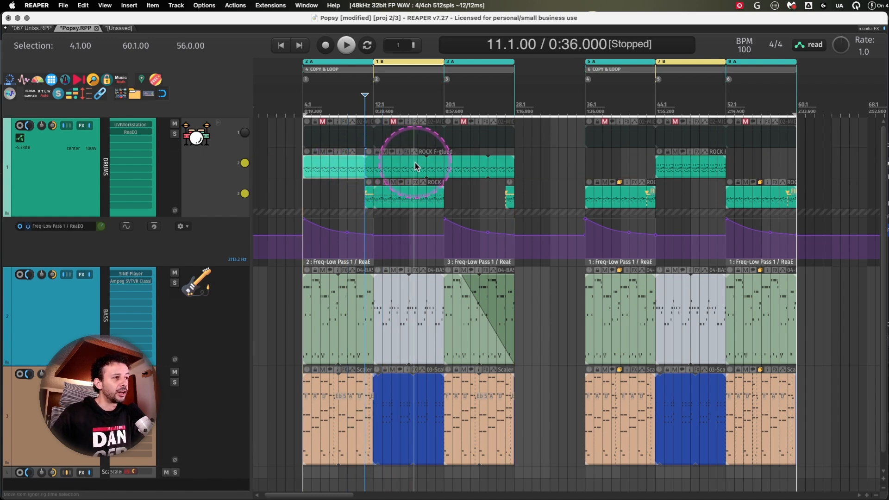
{"action": "key", "text": "s"}
{"action": "left_click", "coordinate": [405, 163]}
{"action": "key", "text": "m"}
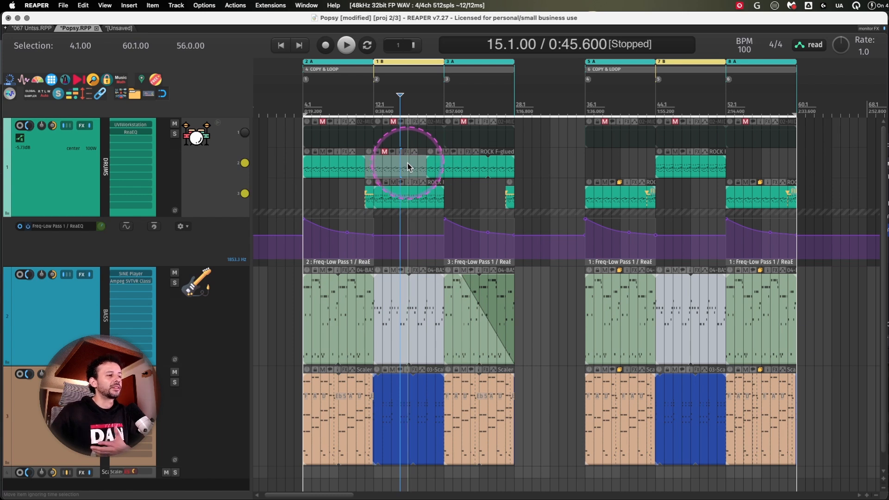
Undo the mute, the splits and the extension of the ROCK F-glued drum item.
{"action": "left_click", "coordinate": [562, 216]}
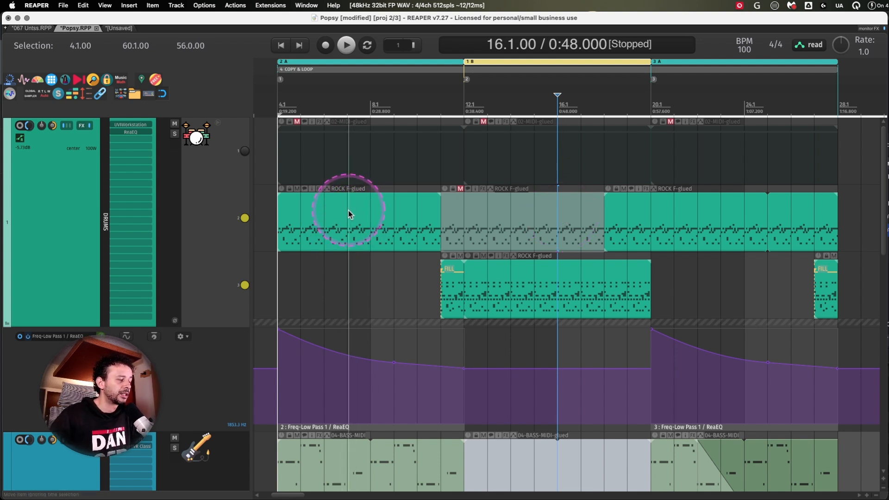
{"action": "left_click", "coordinate": [697, 224]}
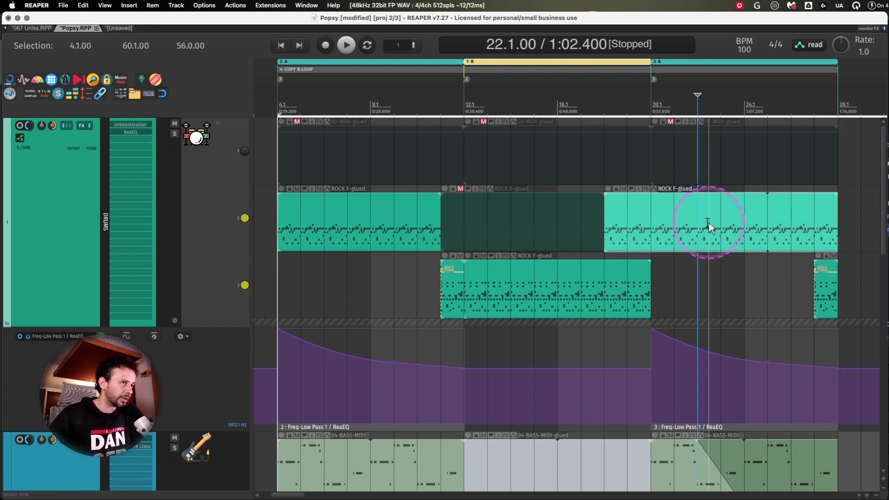
{"action": "key", "text": "super+z"}
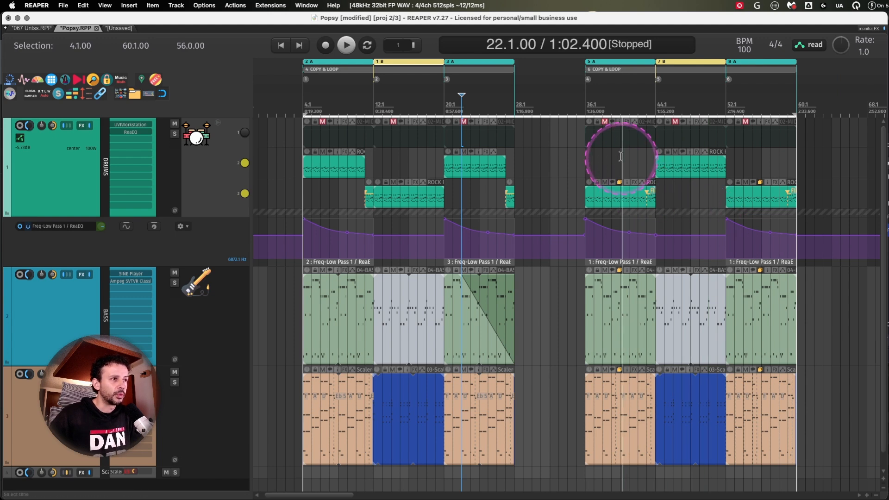
Select the bass MIDI item in region 7 B and match the time selection to it, from 44.1.00 to 52.1.00.
{"action": "left_click_drag", "start_coordinate": [582, 155], "coordinate": [796, 399]}
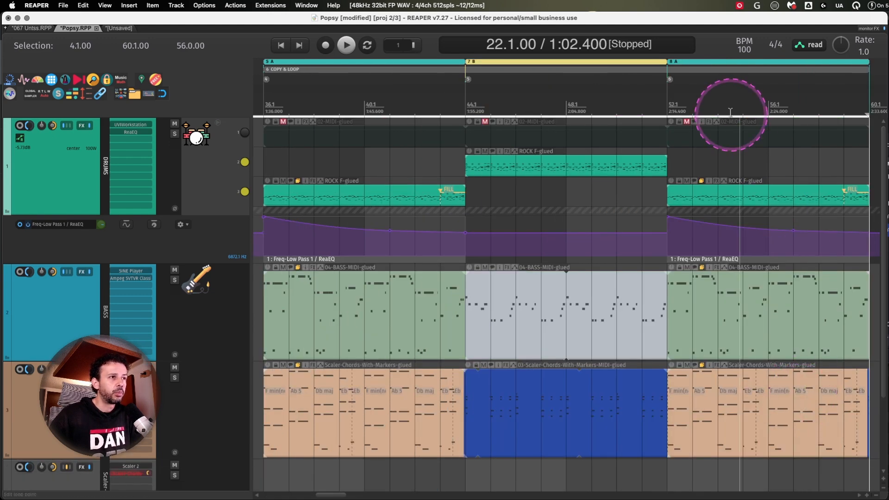
{"action": "double_click", "coordinate": [715, 73]}
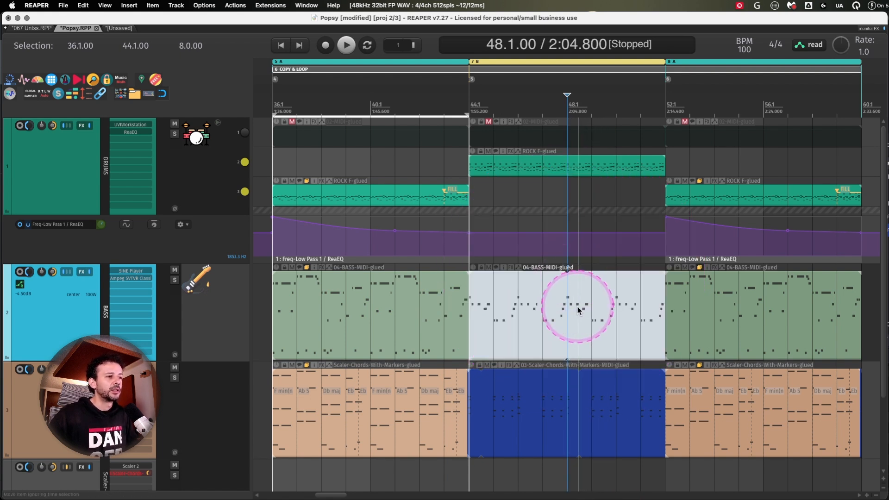
{"action": "left_click", "coordinate": [578, 292]}
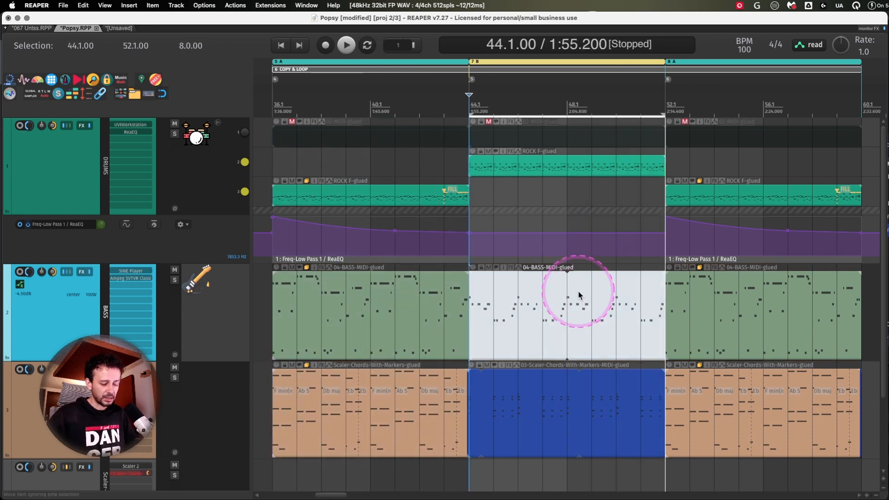
{"action": "key", "text": "super+shift+g"}
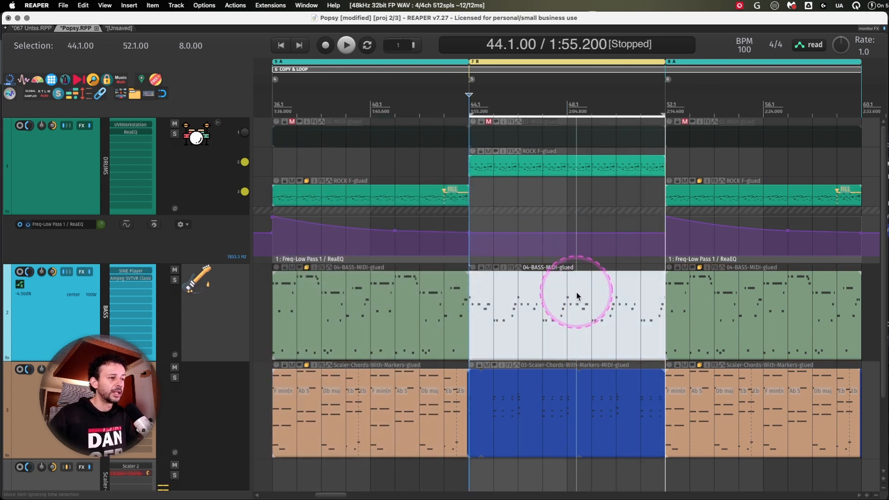
Copy region 7 B to 60.1.00 and delete the copied drum, bass and chord items inside the new region.
{"action": "scroll", "coordinate": [488, 132], "scroll_direction": "down", "scroll_amount": 2}
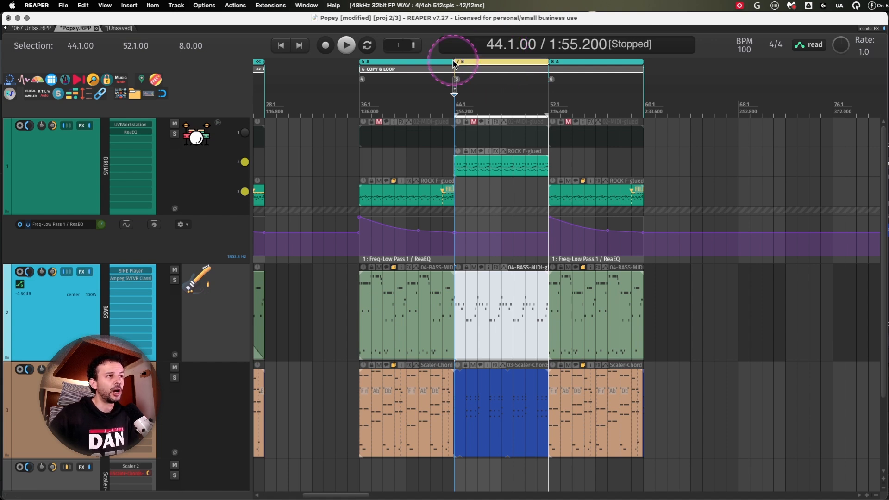
{"action": "left_click_drag", "start_coordinate": [454, 62], "coordinate": [644, 64]}
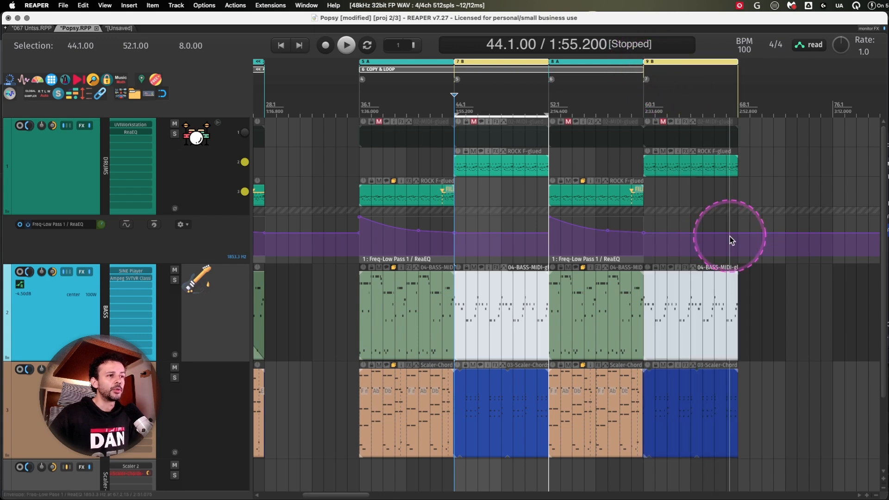
{"action": "left_click", "coordinate": [690, 305]}
{"action": "double_click", "coordinate": [674, 106]}
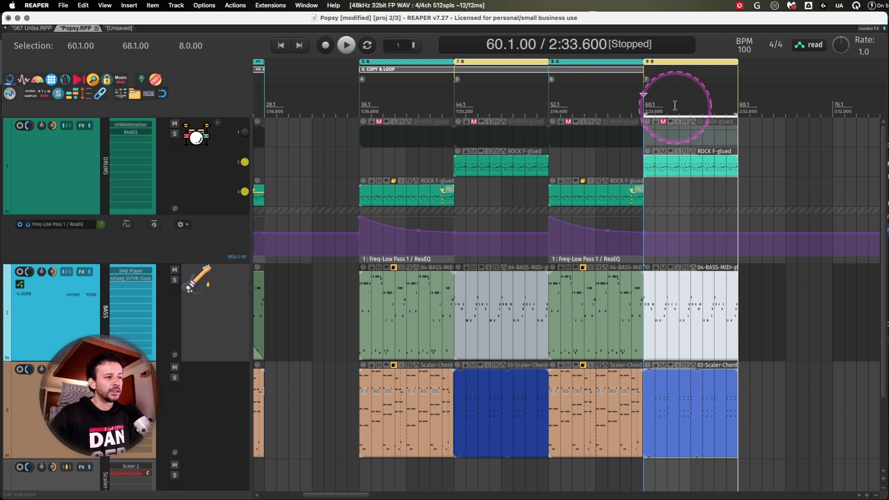
{"action": "key", "text": "Delete"}
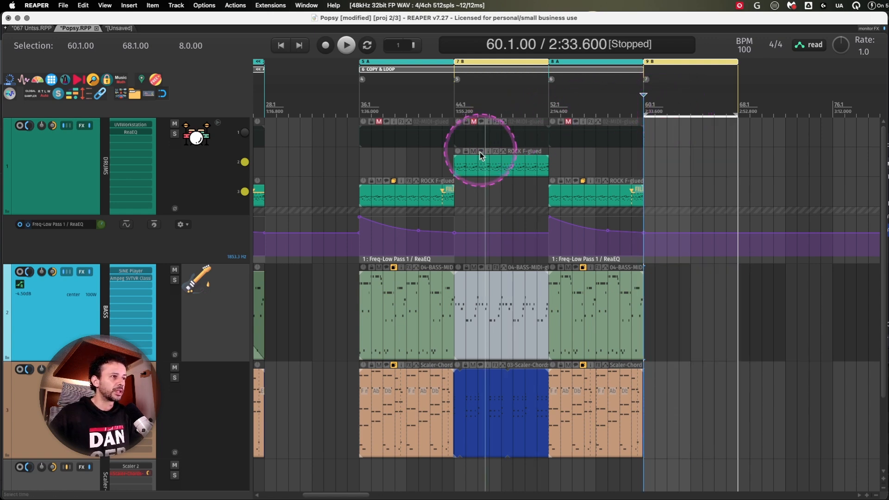
Copy the drum, bass and chord items of region 7 B to 60.1.00 one at a time as pooled MIDI copies.
{"action": "left_click_drag", "start_coordinate": [484, 167], "coordinate": [672, 166]}
{"action": "left_click_drag", "start_coordinate": [510, 268], "coordinate": [688, 298]}
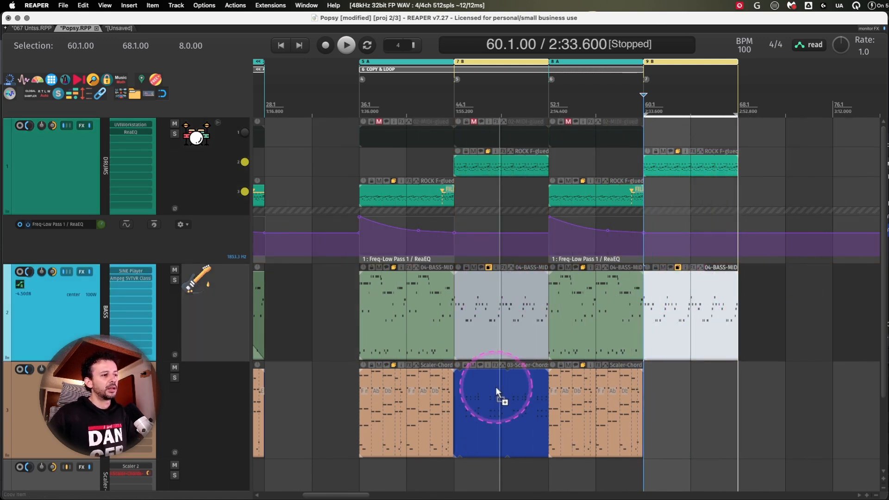
{"action": "left_click_drag", "start_coordinate": [496, 387], "coordinate": [699, 389]}
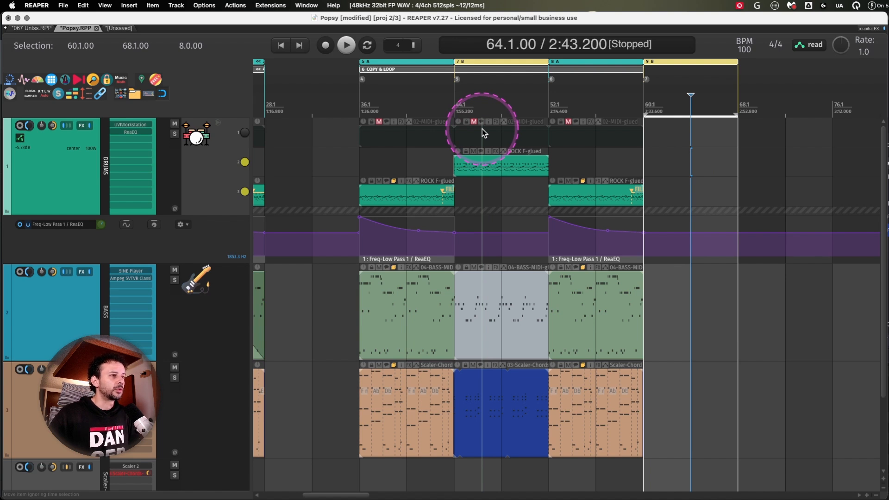
Select the drum, bass and chord items in region 7 B together and try copying them into region 9 B.
{"action": "left_click", "coordinate": [483, 128]}
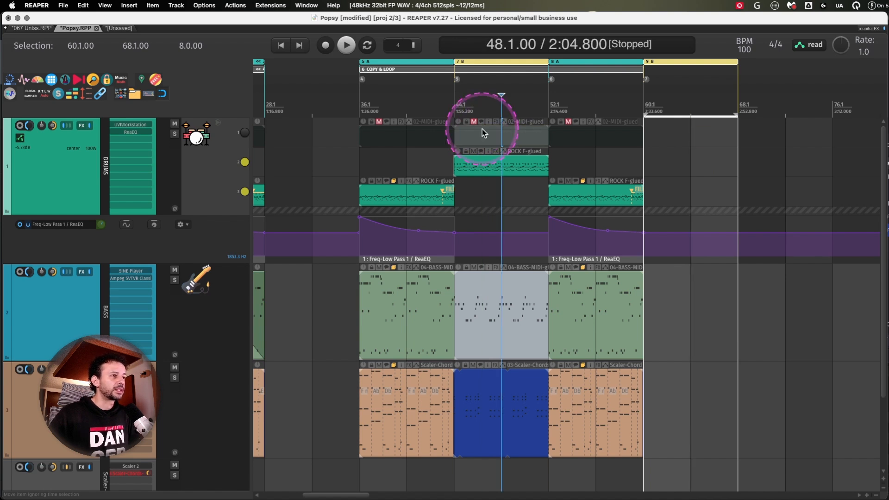
{"action": "left_click", "coordinate": [515, 384]}
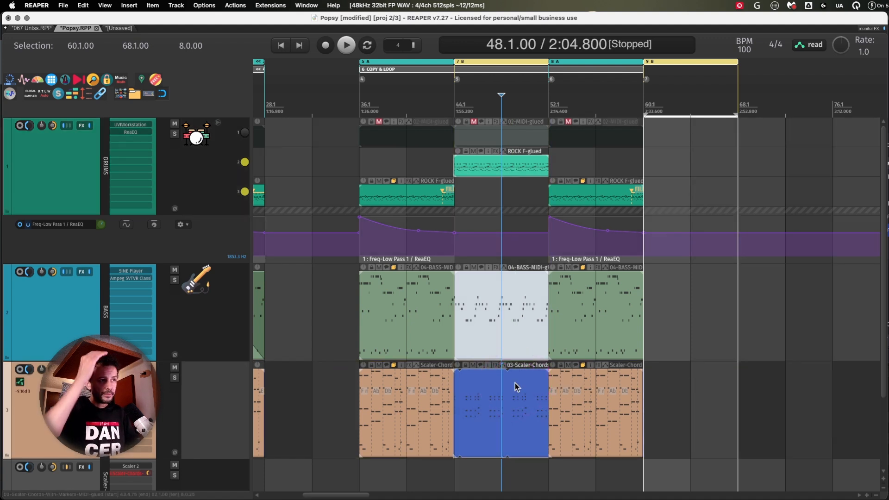
{"action": "left_click", "coordinate": [515, 382], "text": "ctrl+alt"}
{"action": "left_click_drag", "start_coordinate": [515, 387], "coordinate": [717, 383]}
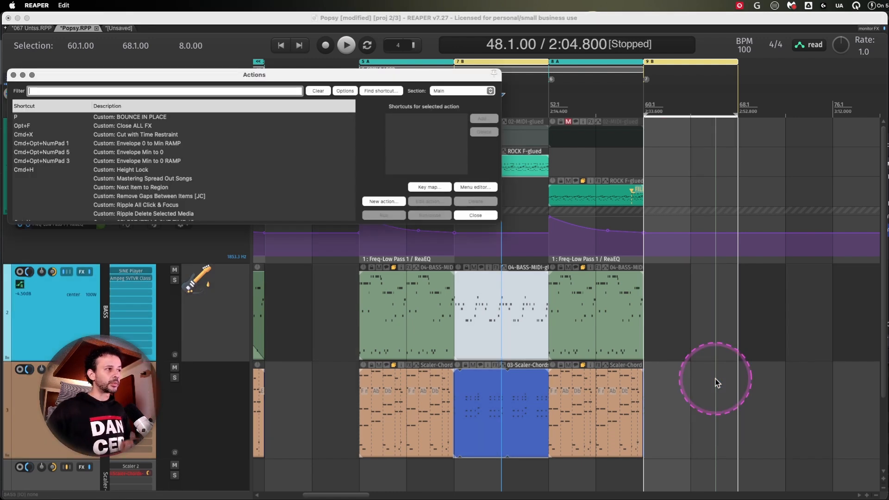
Find the action assigned to Opt+Q and compare the track zoom toggles for maximum height (limited to arrange view) and minimum height.
{"action": "left_click", "coordinate": [384, 91]}
{"action": "key", "text": "alt+q"}
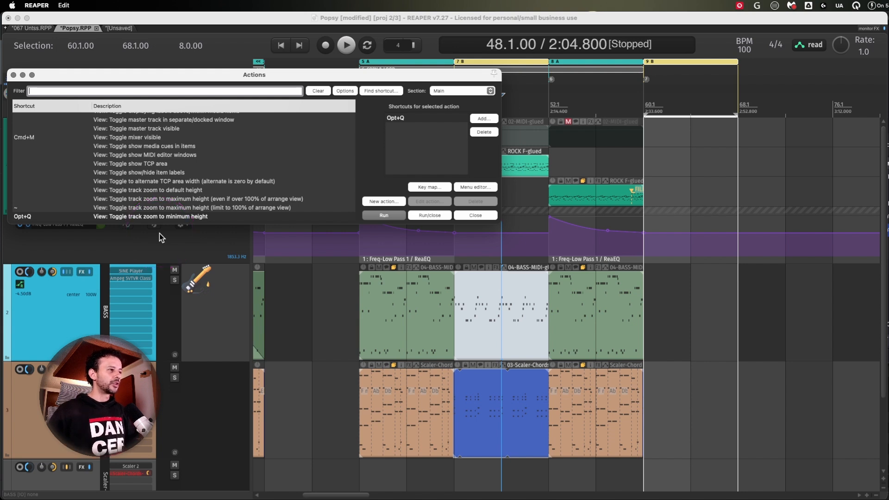
{"action": "left_click", "coordinate": [170, 207]}
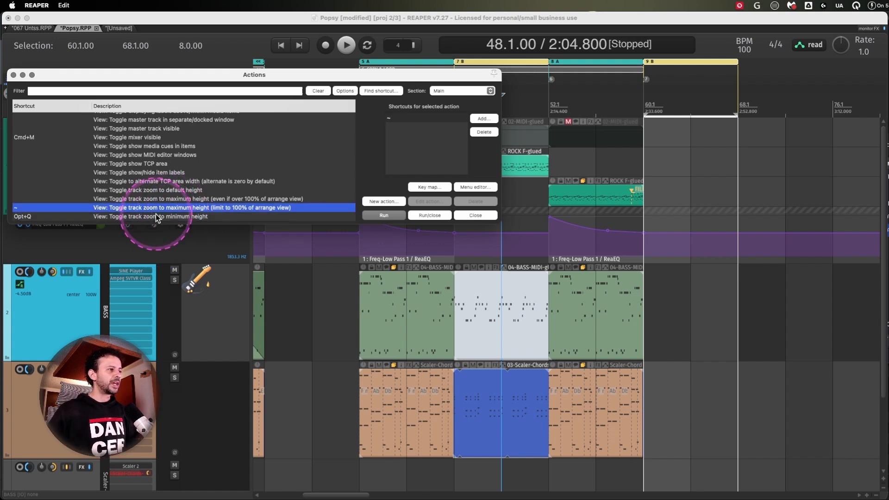
{"action": "left_click", "coordinate": [169, 217]}
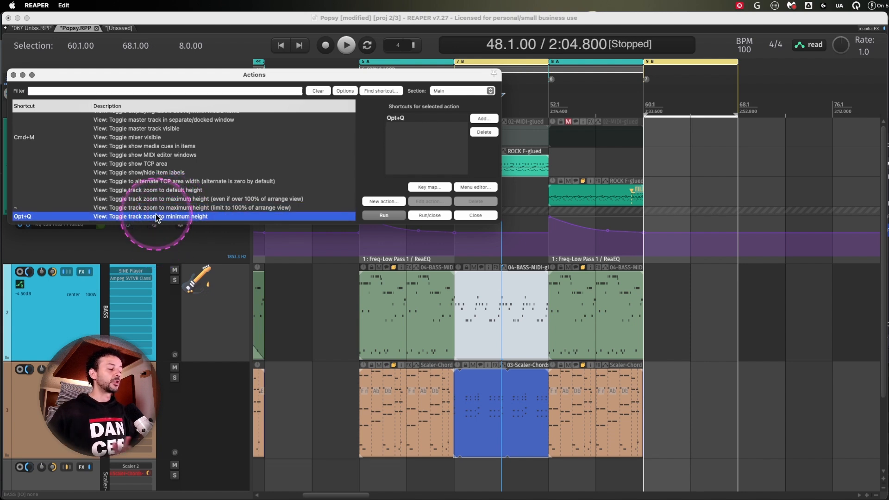
{"action": "left_click", "coordinate": [13, 75]}
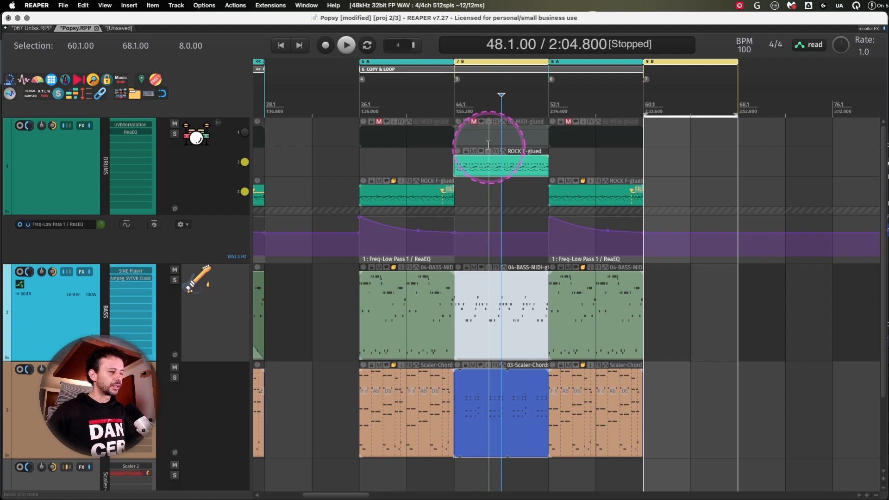
Insert an automation item from 44.1.00 to 48.1.00 on the drums' low-pass frequency envelope, select it, and undo the insertion.
{"action": "key", "text": "asciitilde"}
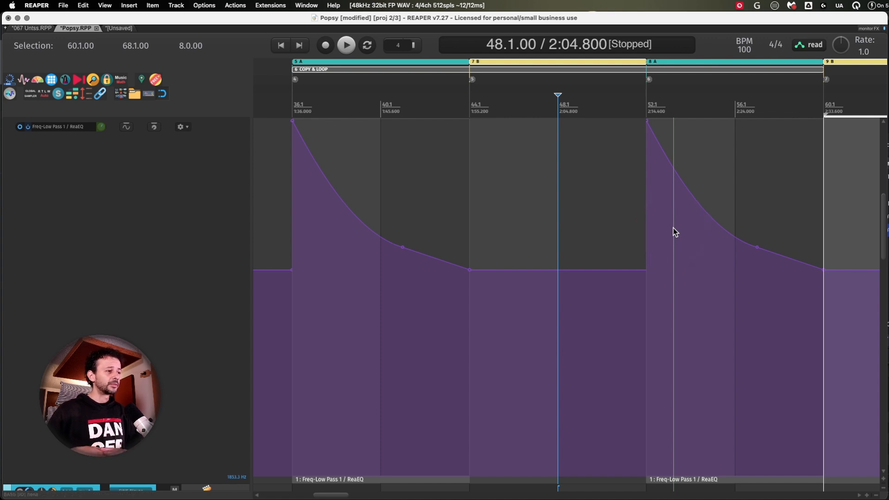
{"action": "left_click", "coordinate": [440, 481]}
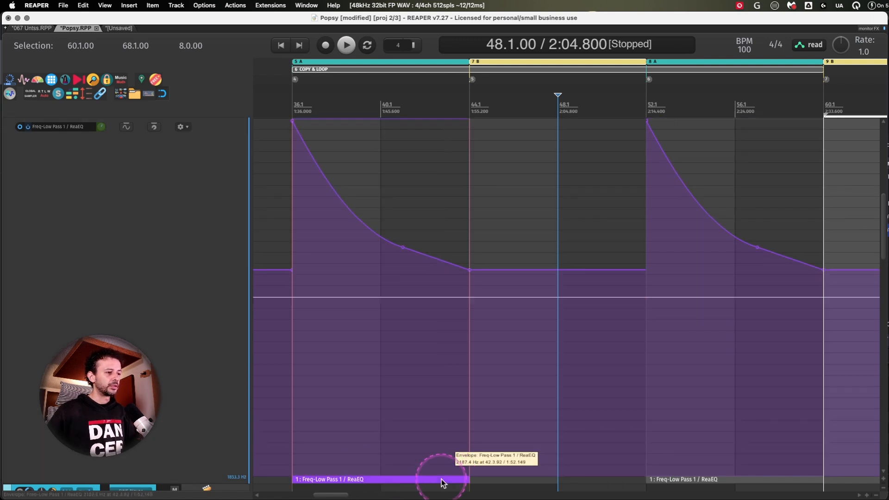
{"action": "key", "text": "shift+slash"}
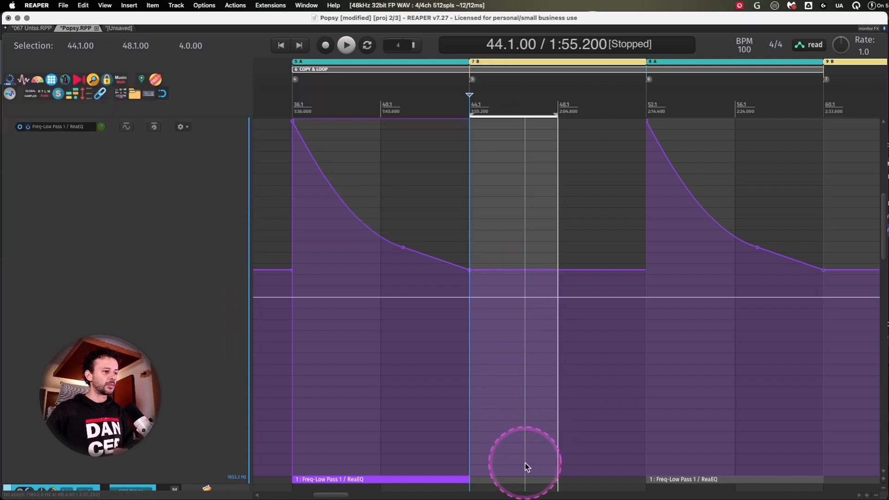
{"action": "key", "text": "ctrl+r"}
{"action": "left_click", "coordinate": [508, 484]}
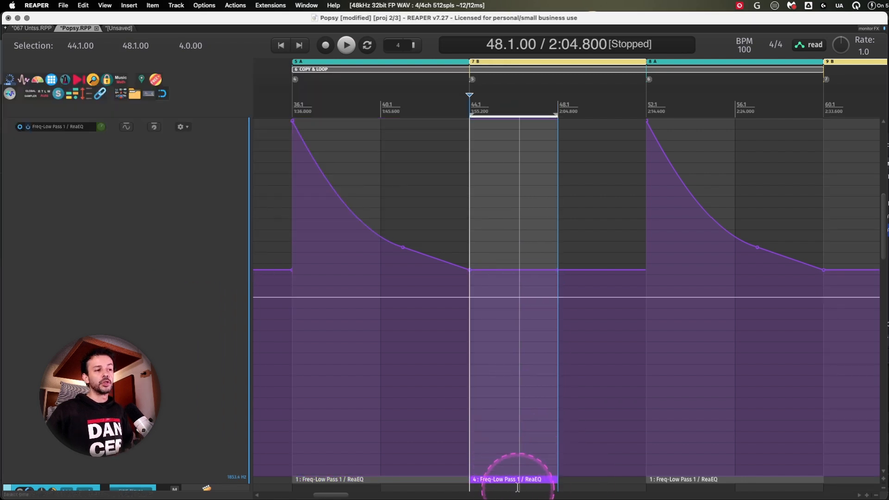
{"action": "key", "text": "super+z"}
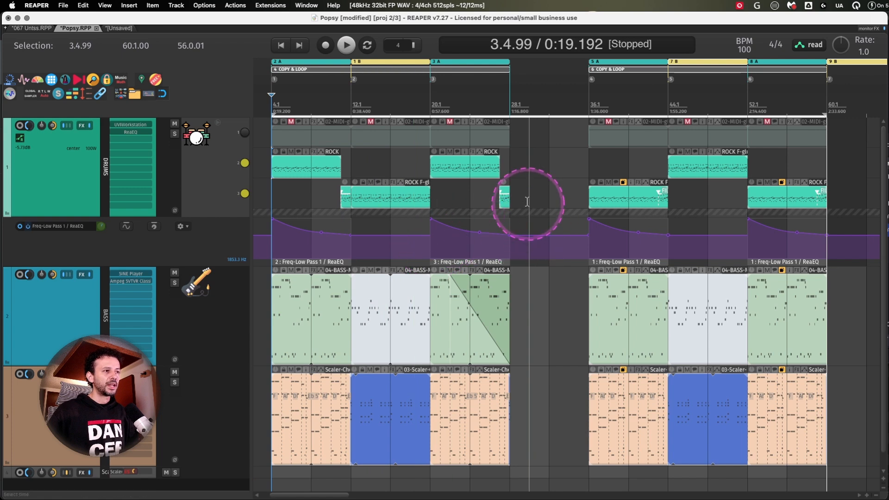
Draw freehand low-pass frequency curves in the automation item of region 2 A and in the pooled automation item of region 5 A.
{"action": "left_click", "coordinate": [521, 185]}
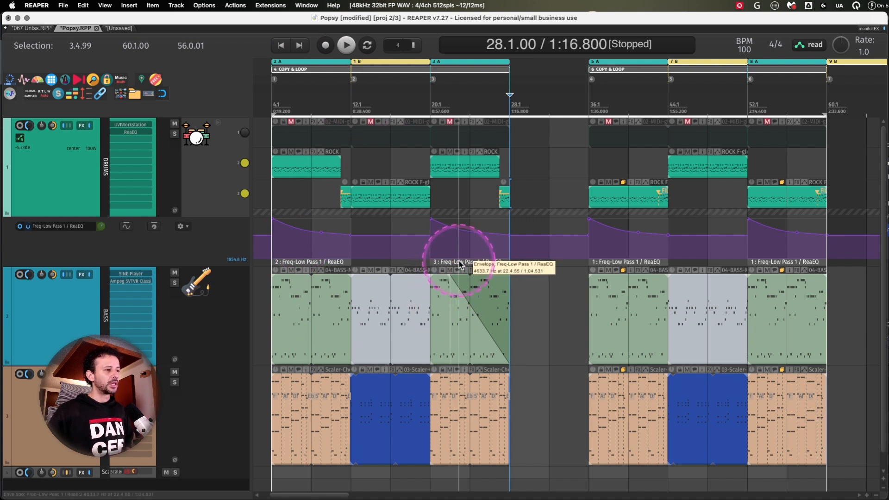
{"action": "left_click", "coordinate": [289, 224]}
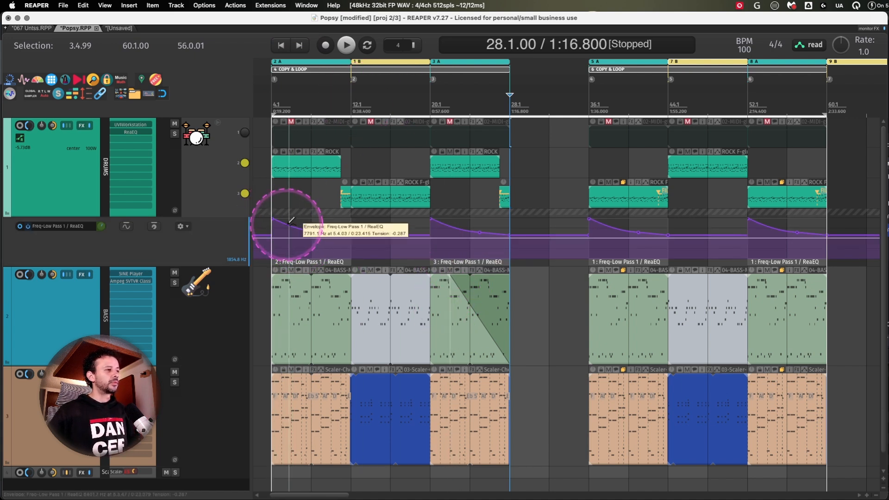
{"action": "mouse_move", "coordinate": [291, 221]}
{"action": "left_mouse_down"}
{"action": "mouse_move", "coordinate": [274, 222]}
{"action": "mouse_move", "coordinate": [325, 240]}
{"action": "mouse_move", "coordinate": [346, 221]}
{"action": "left_mouse_up"}
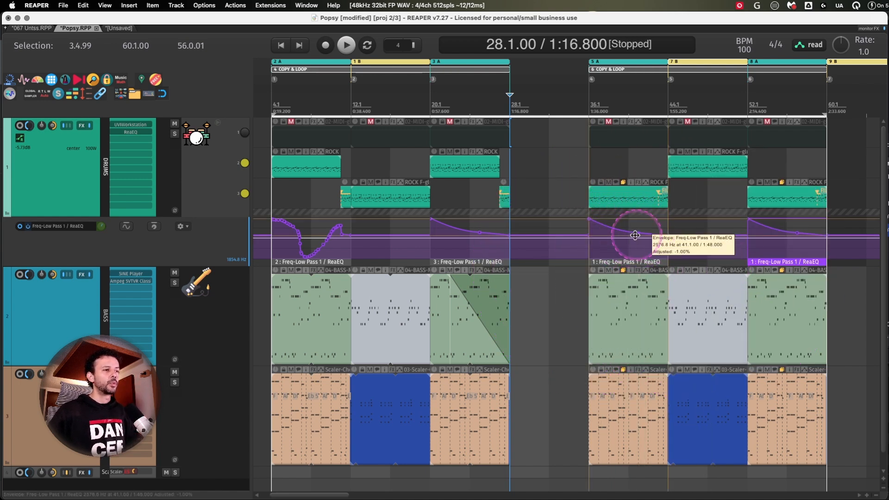
{"action": "left_click_drag", "start_coordinate": [635, 236], "coordinate": [618, 250]}
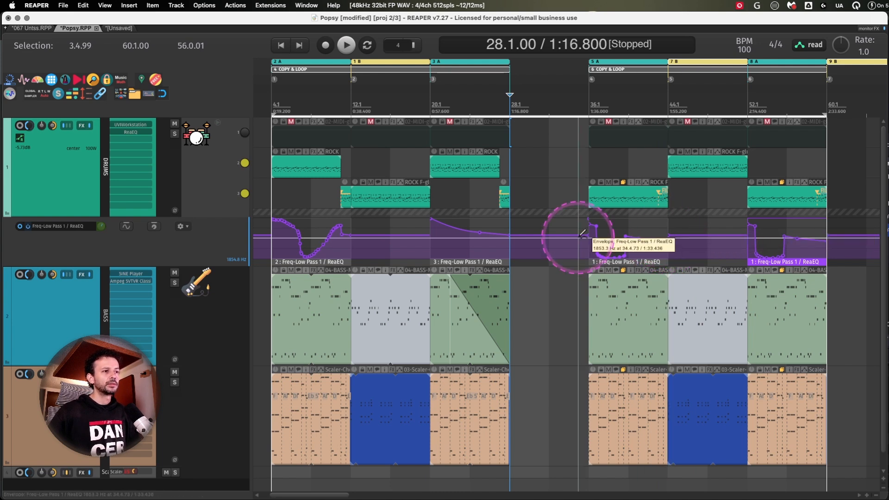
Stretch the automation item of region 5 A into region 7 B, tilt its envelope downward with a razor edit, and undo the tilt.
{"action": "left_click_drag", "start_coordinate": [452, 270], "coordinate": [600, 278]}
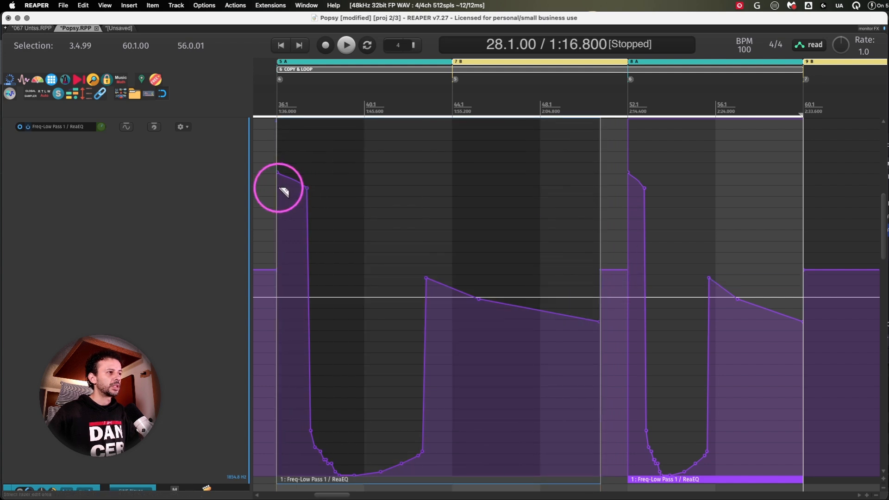
{"action": "left_click", "coordinate": [283, 191]}
{"action": "left_click_drag", "start_coordinate": [598, 118], "coordinate": [591, 218]}
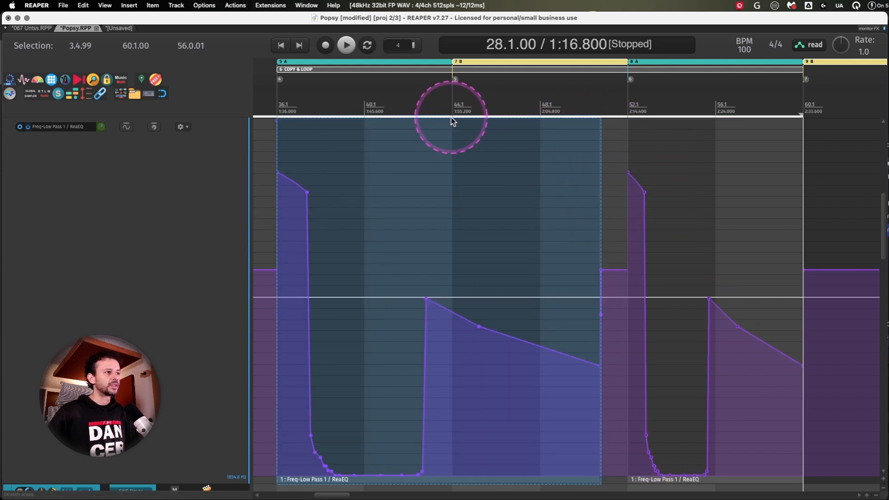
{"action": "key", "text": "super+z"}
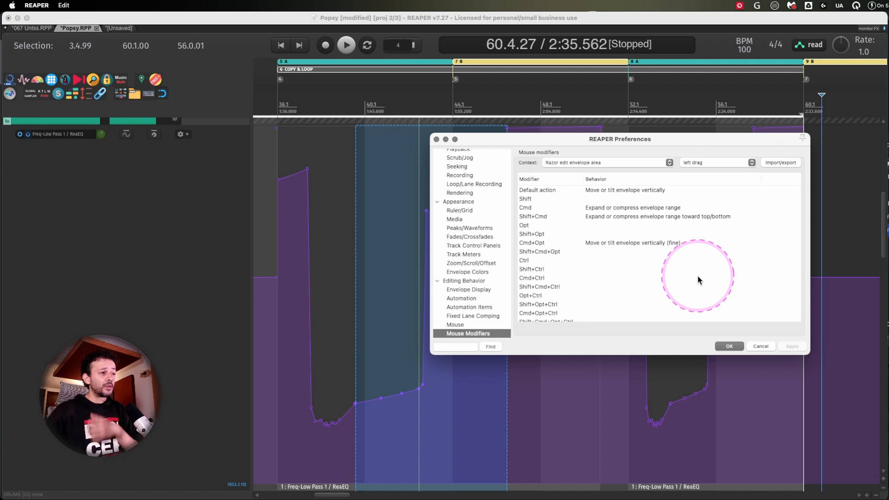